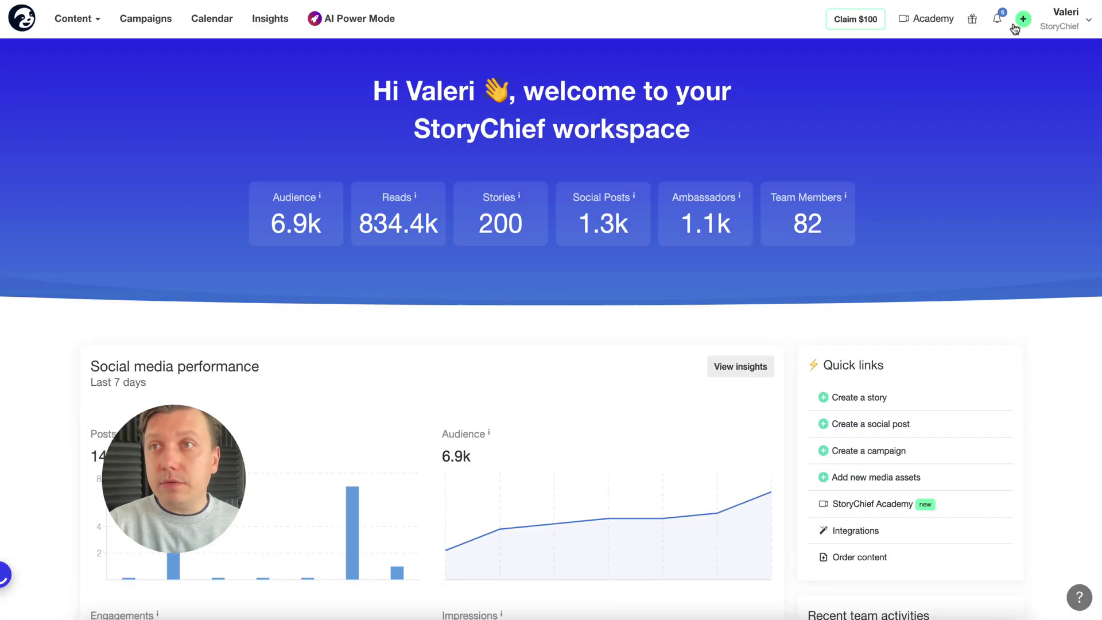
Step: Create a new story and enter 'Dog training tips' as its title
left_click(1016, 26)
left_click(988, 61)
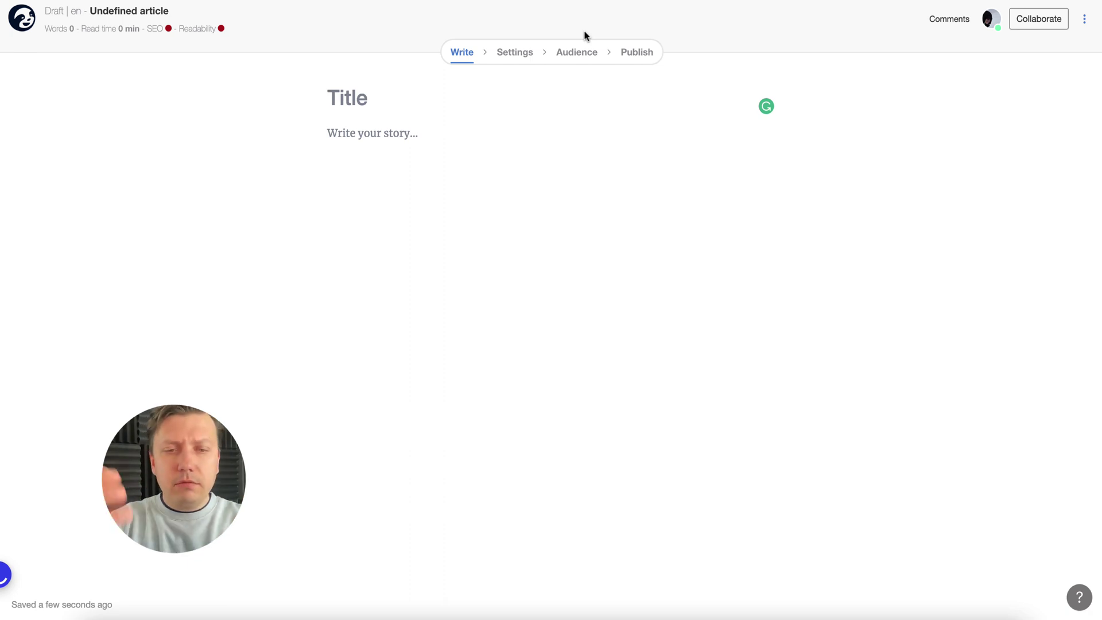
type("Dog training tips")
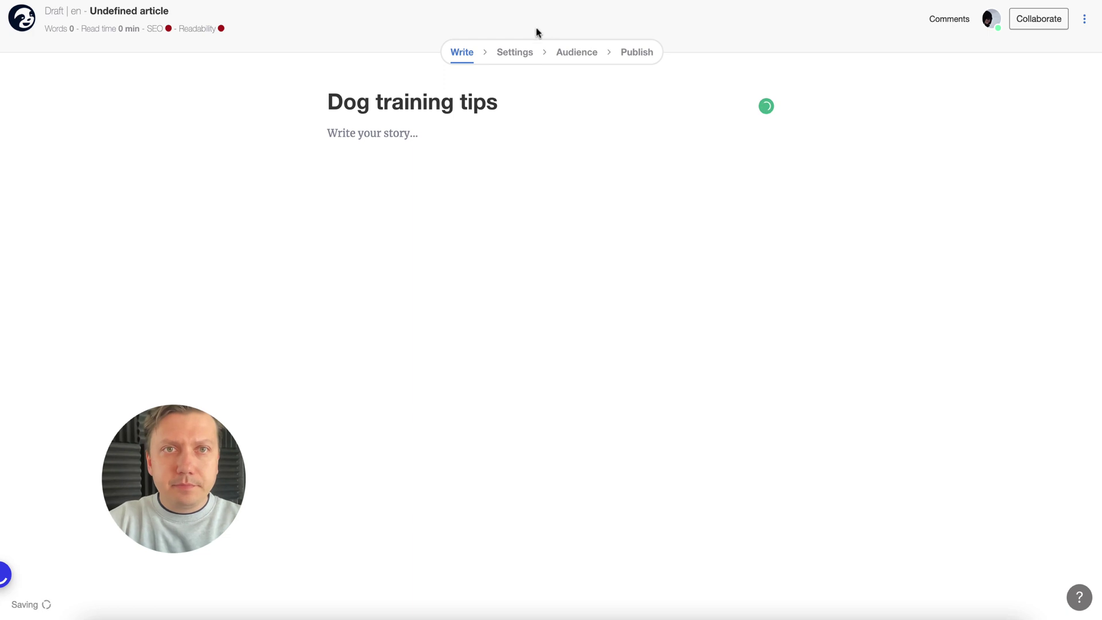
Step: Generate English AI blog title suggestions for 'Dog training tips' and select the fourth one
left_click_drag(497, 102, 327, 102)
left_click(392, 78)
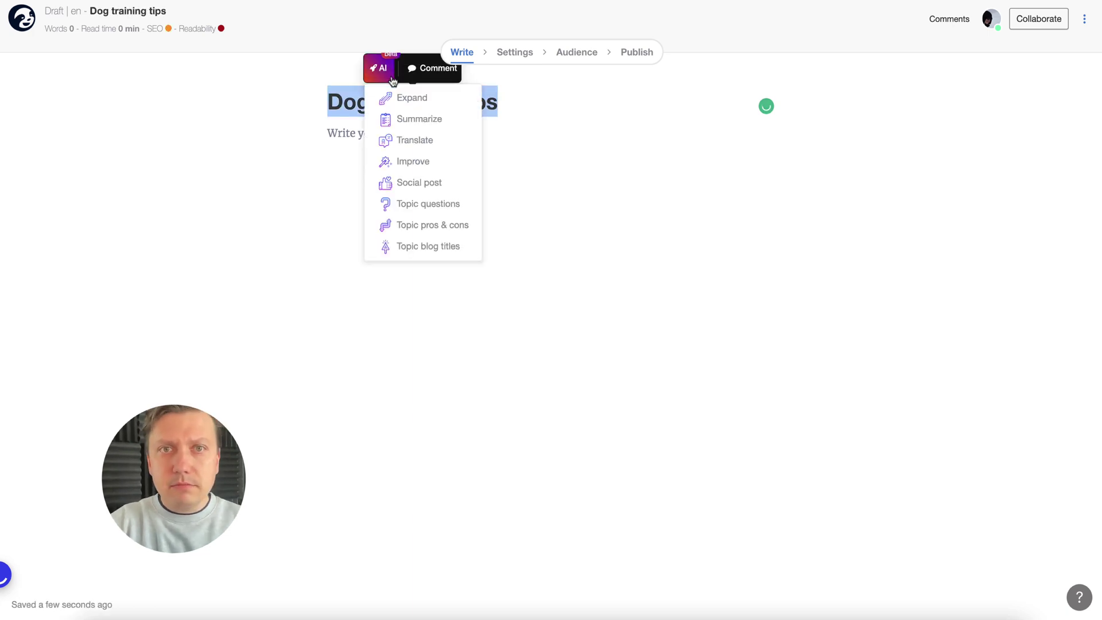
left_click(433, 247)
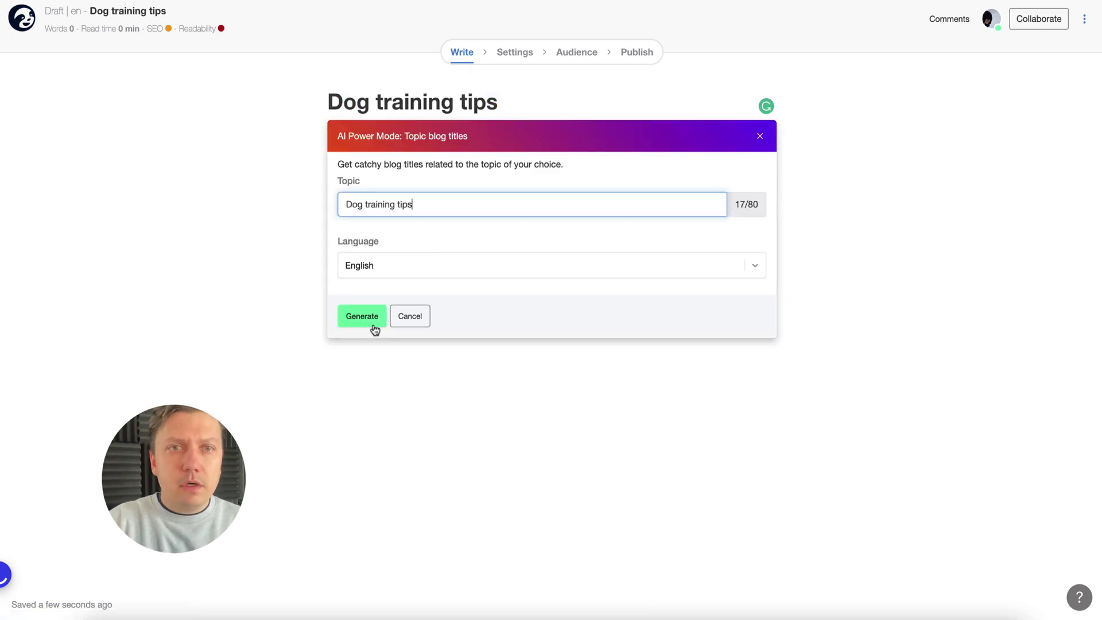
left_click(393, 275)
left_click(393, 275)
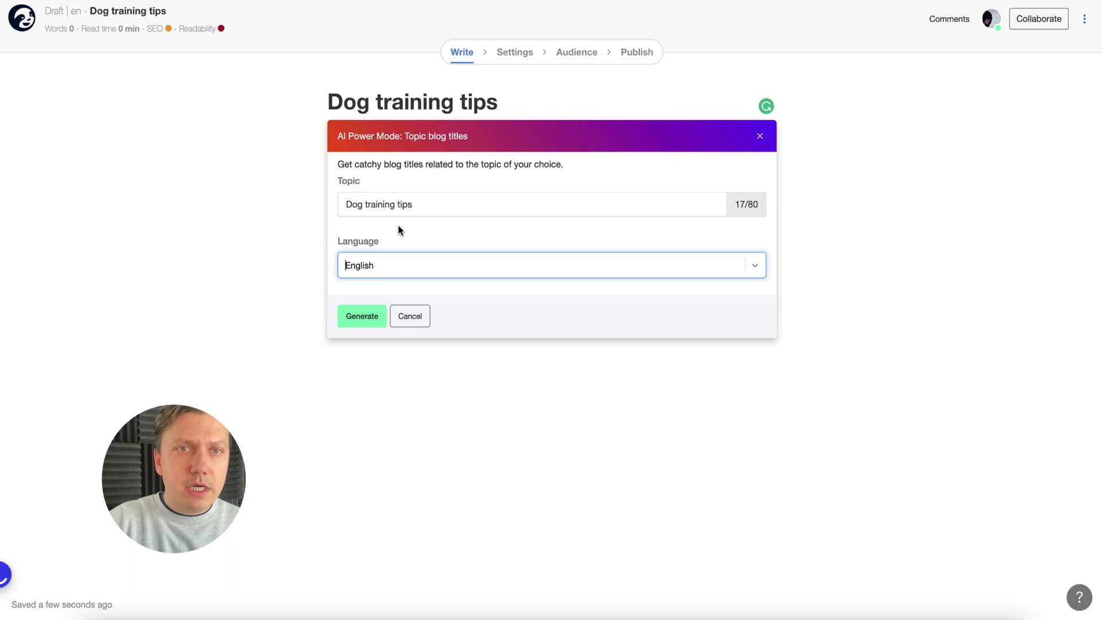
left_click(358, 316)
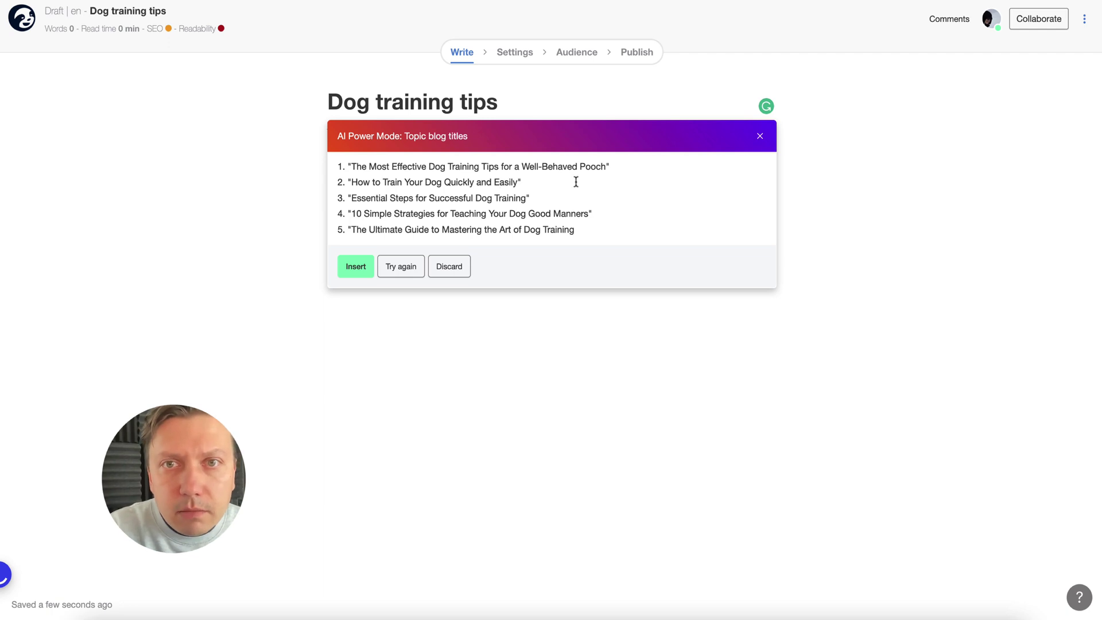
left_click_drag(576, 181, 576, 213)
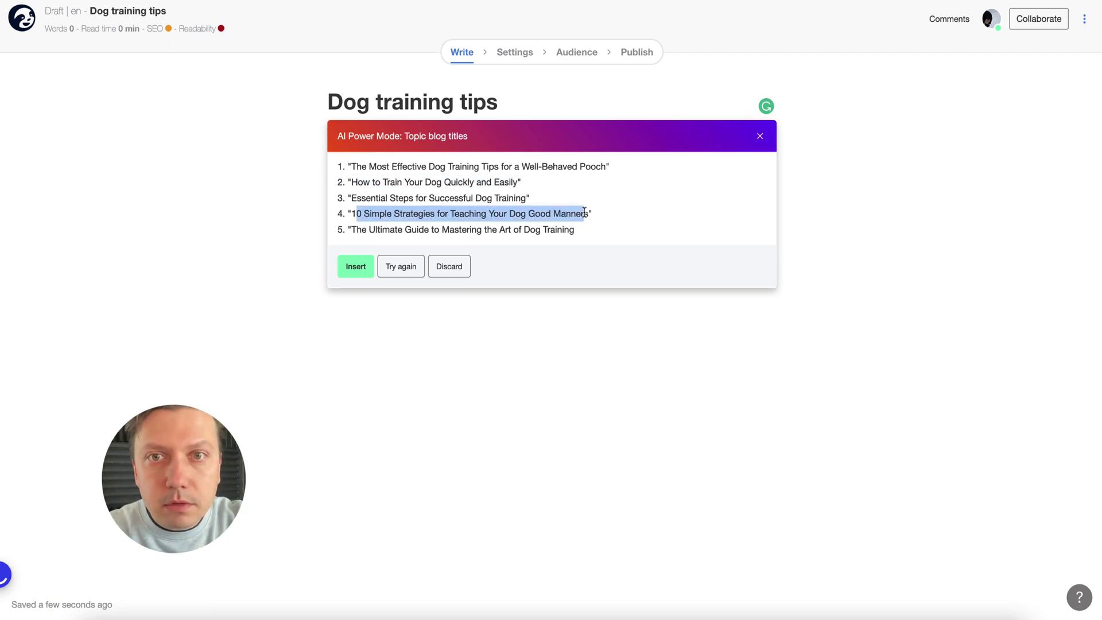
Step: Swap in the suggested headline and paste a copy of it, unbolded, into the body
key("Return")
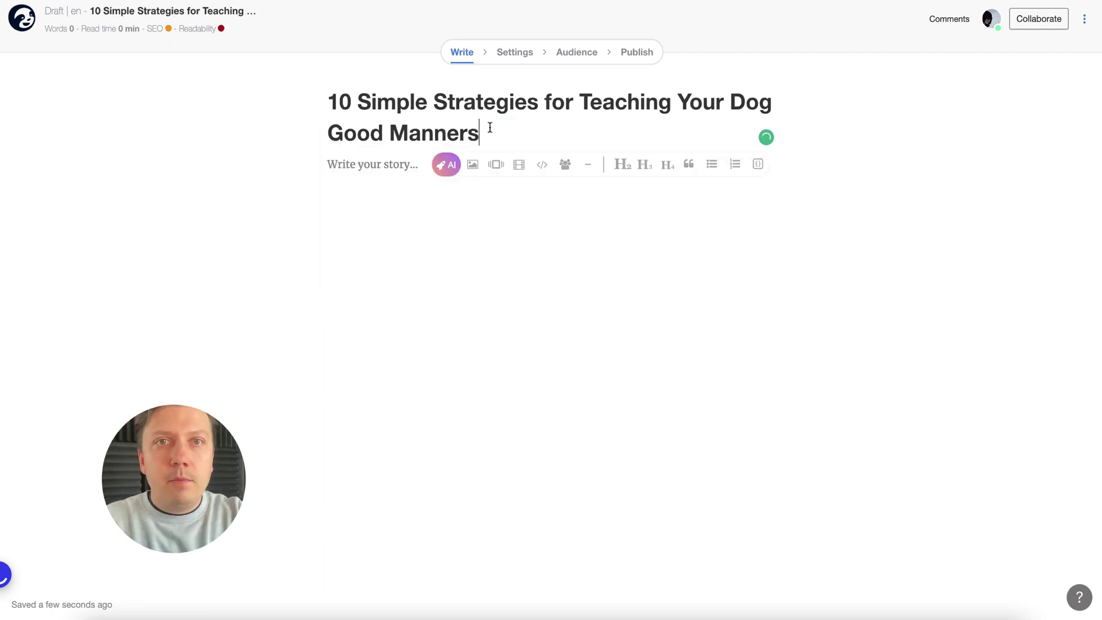
left_click_drag(490, 127, 298, 115)
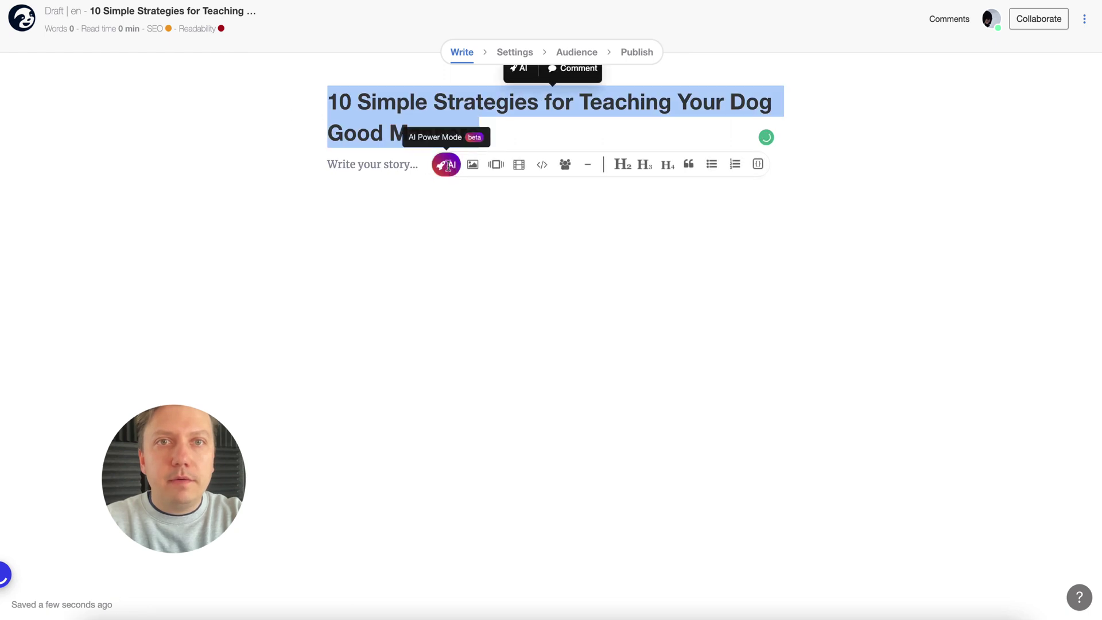
key("ctrl+c")
left_click(388, 168)
key("ctrl+v")
triple_click(412, 172)
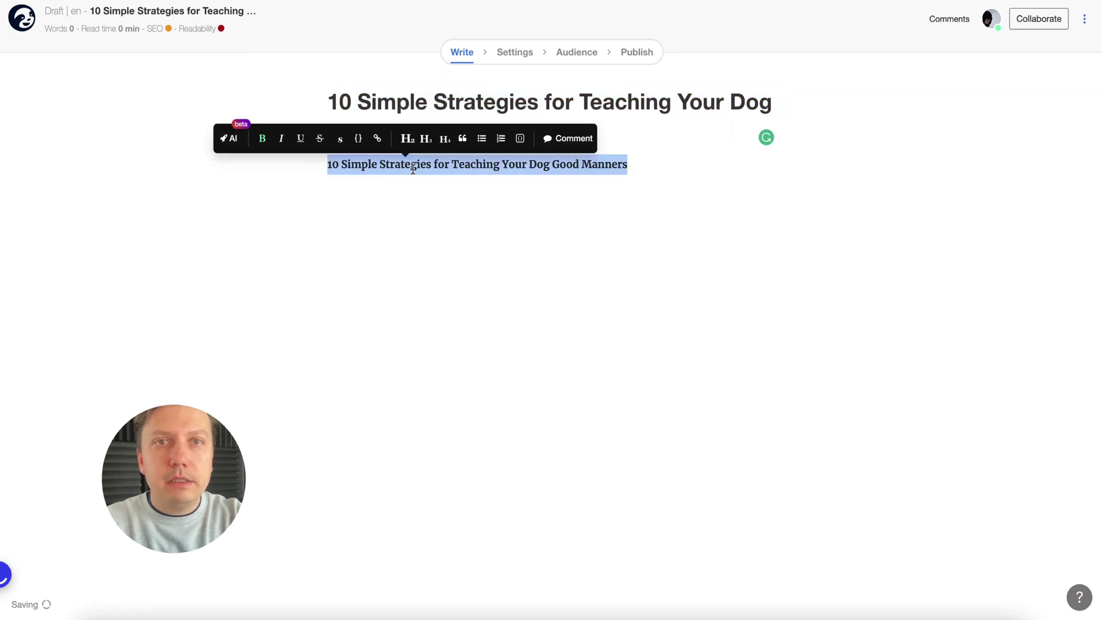
left_click(333, 139)
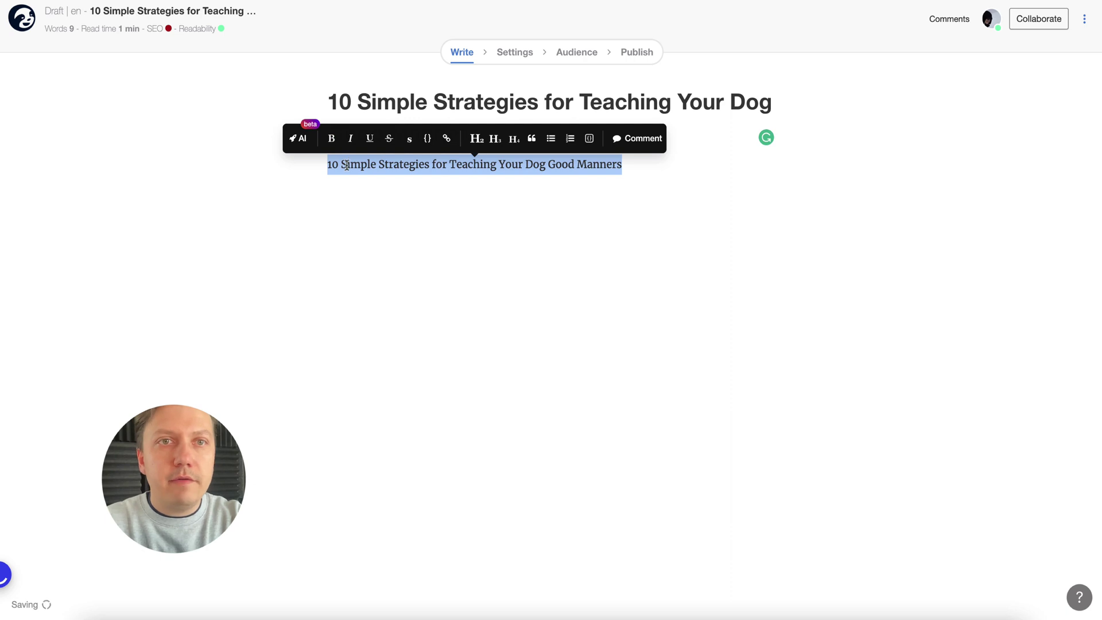
Step: Expand the body line with AI into a ten-point tips list and insert it
double_click(356, 167)
left_click(331, 166)
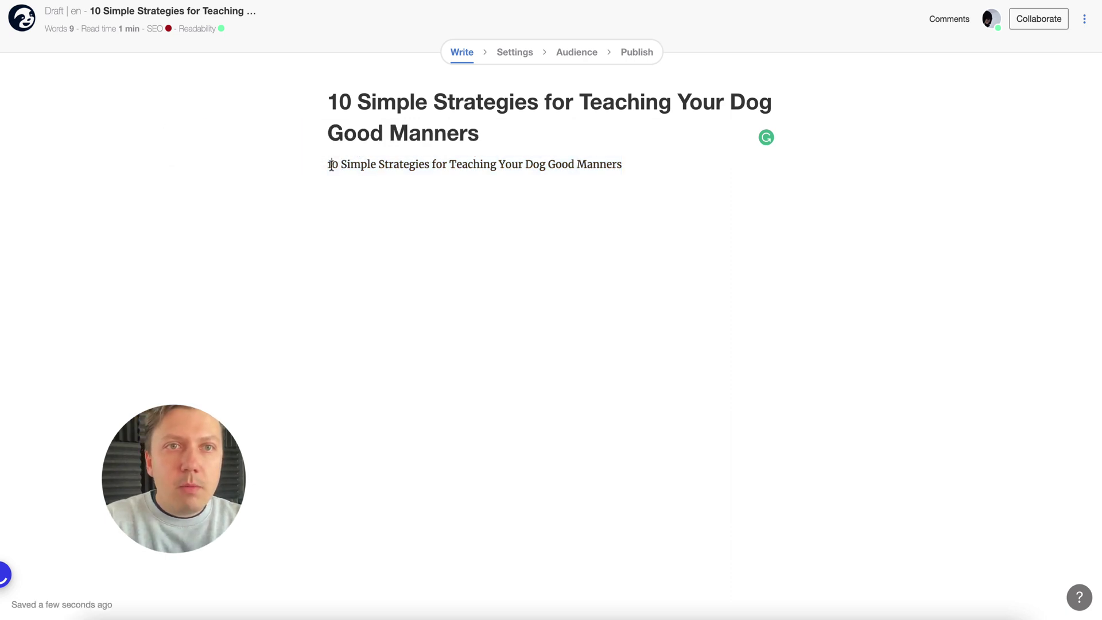
left_click_drag(327, 166, 650, 156)
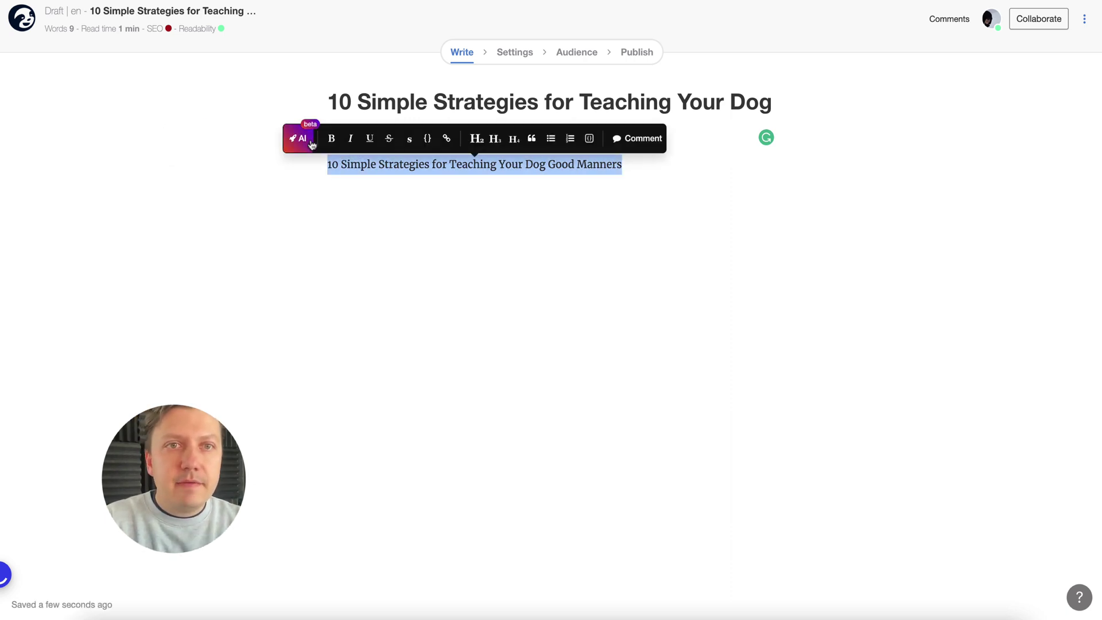
left_click(307, 142)
left_click(312, 167)
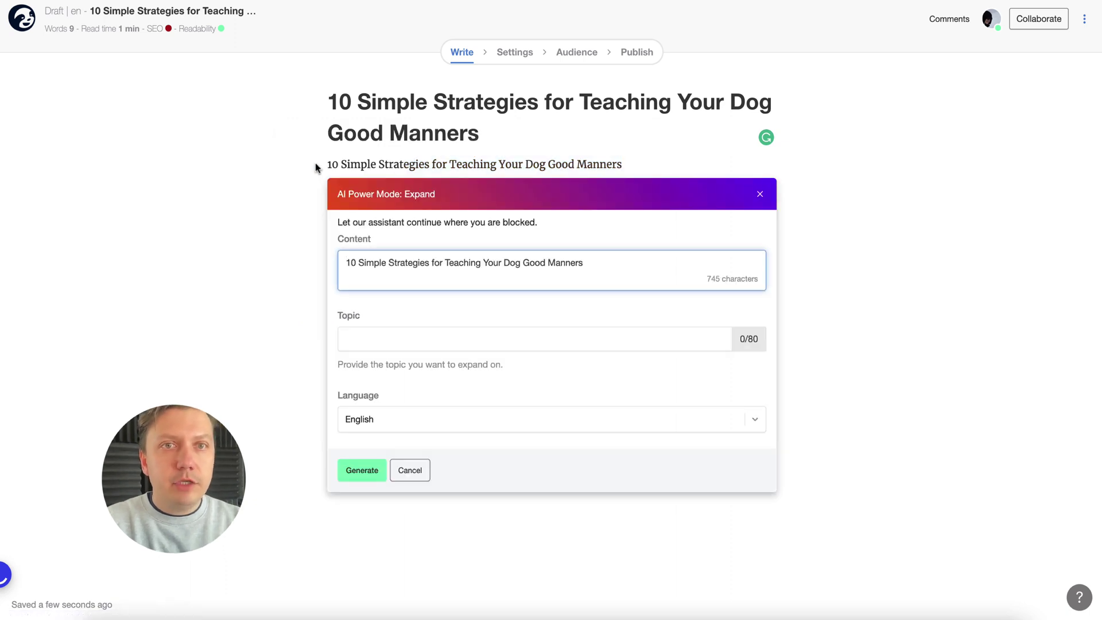
left_click(352, 463)
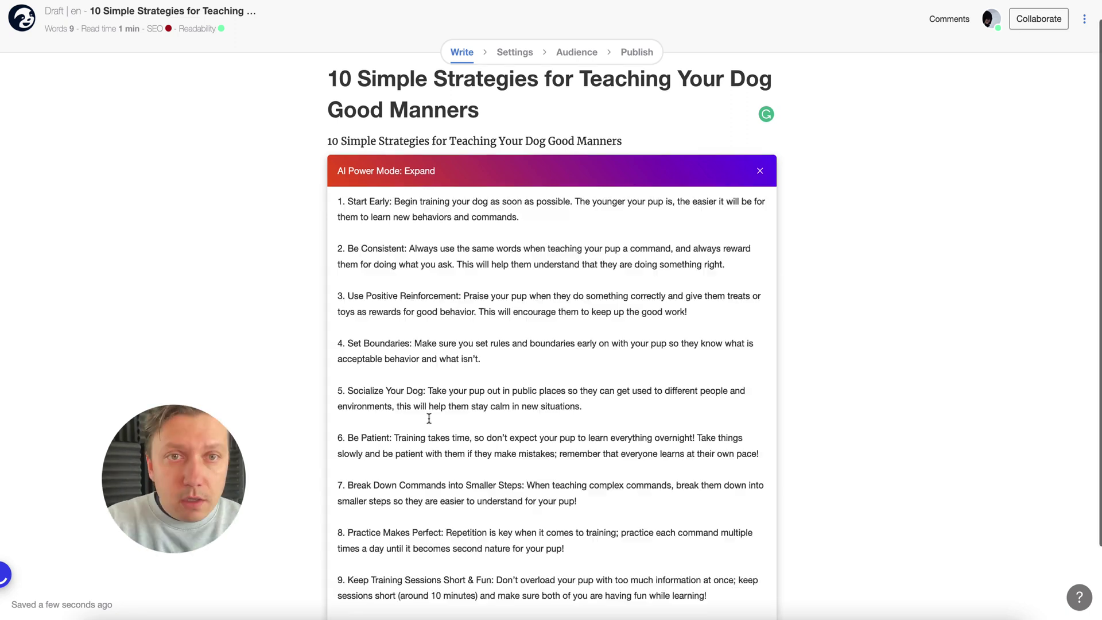
scroll(428, 419, "down", 2)
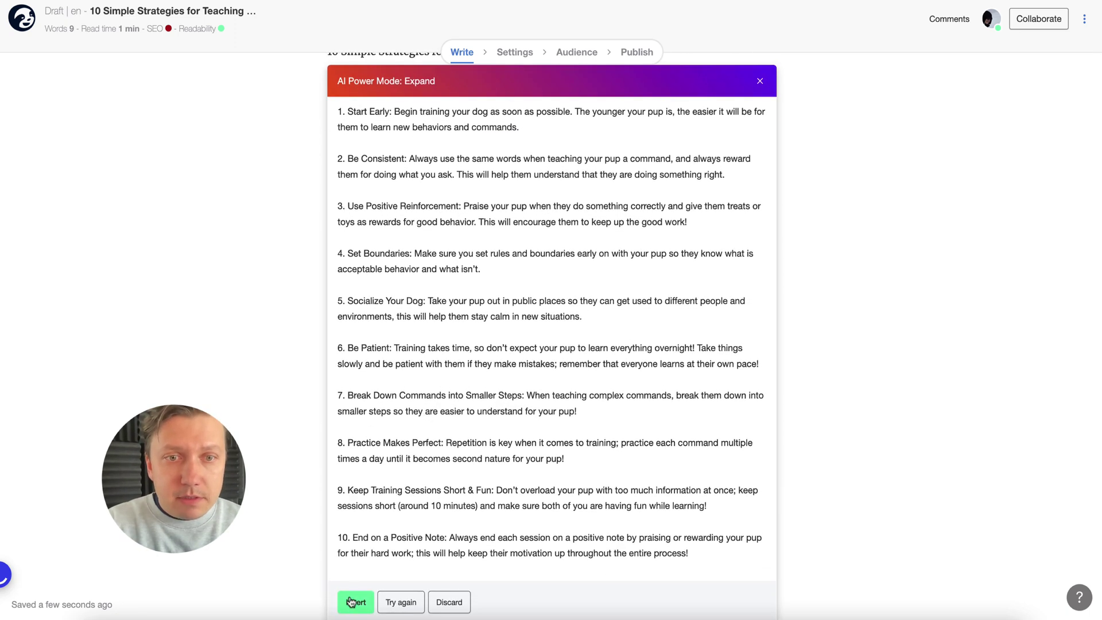
left_click(355, 601)
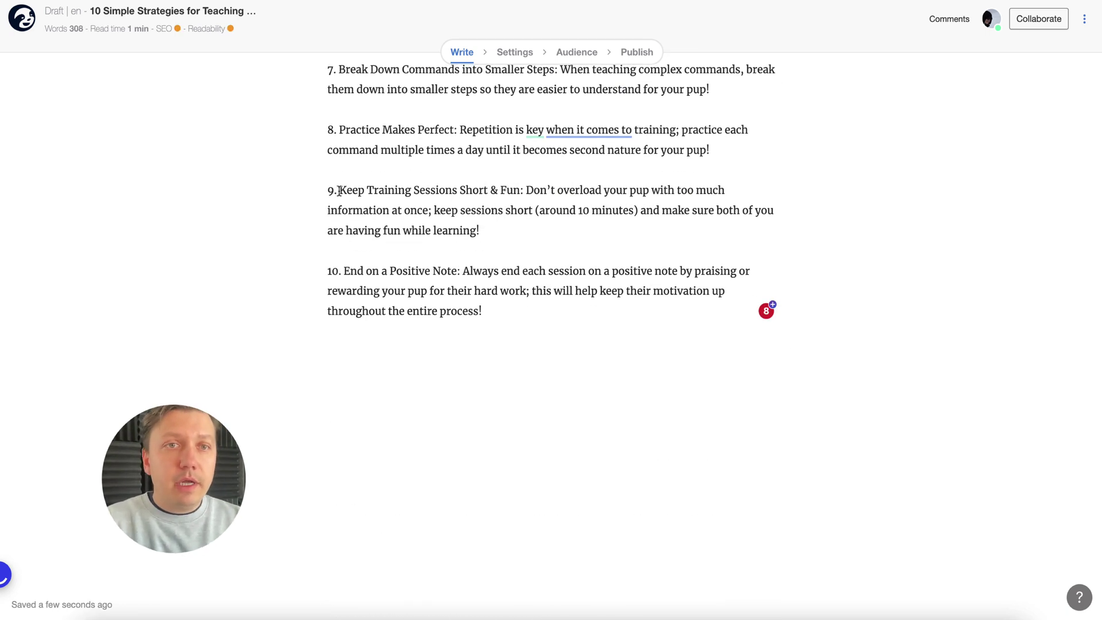
Step: Remove the blank line and make '1. Start Early:' a heading above its own paragraph
scroll(339, 191, "up", 10)
left_click(358, 131)
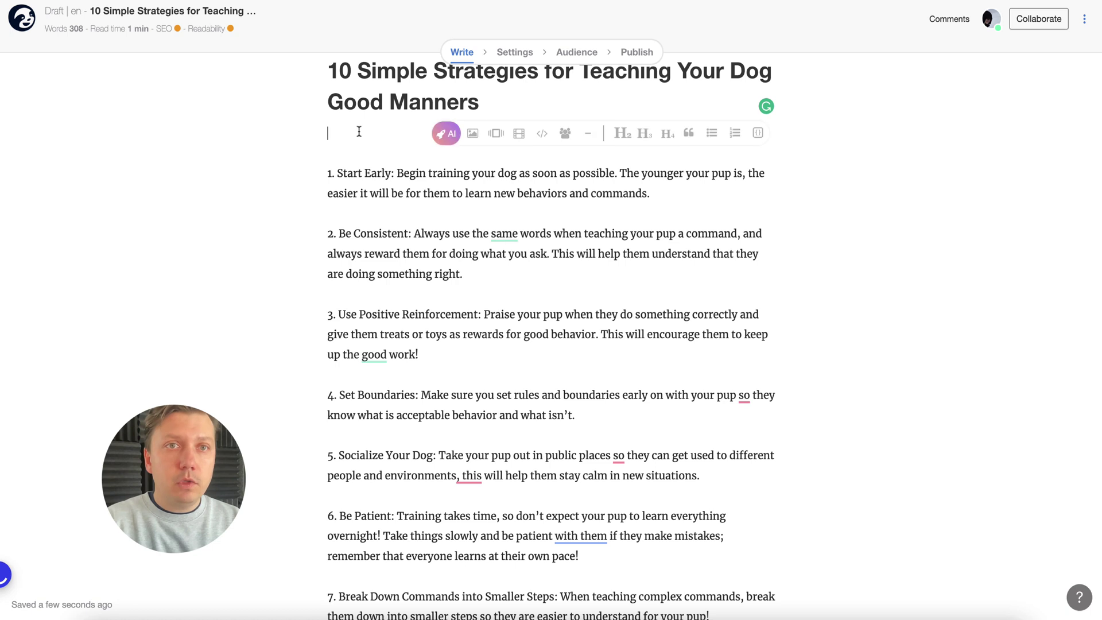
key("BackSpace")
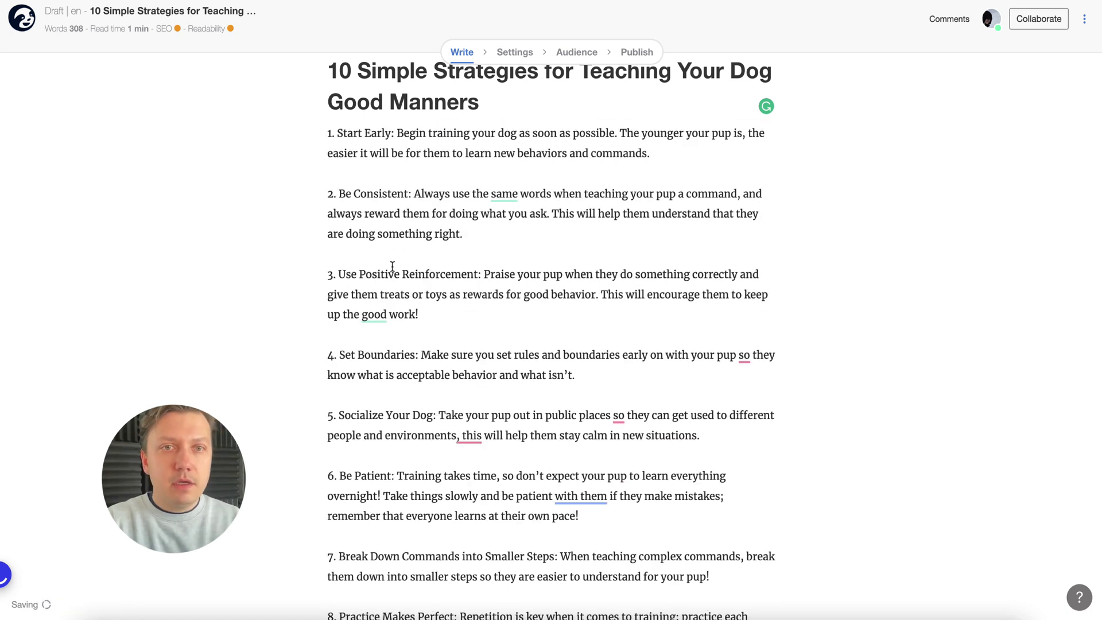
scroll(475, 223, "up", 2)
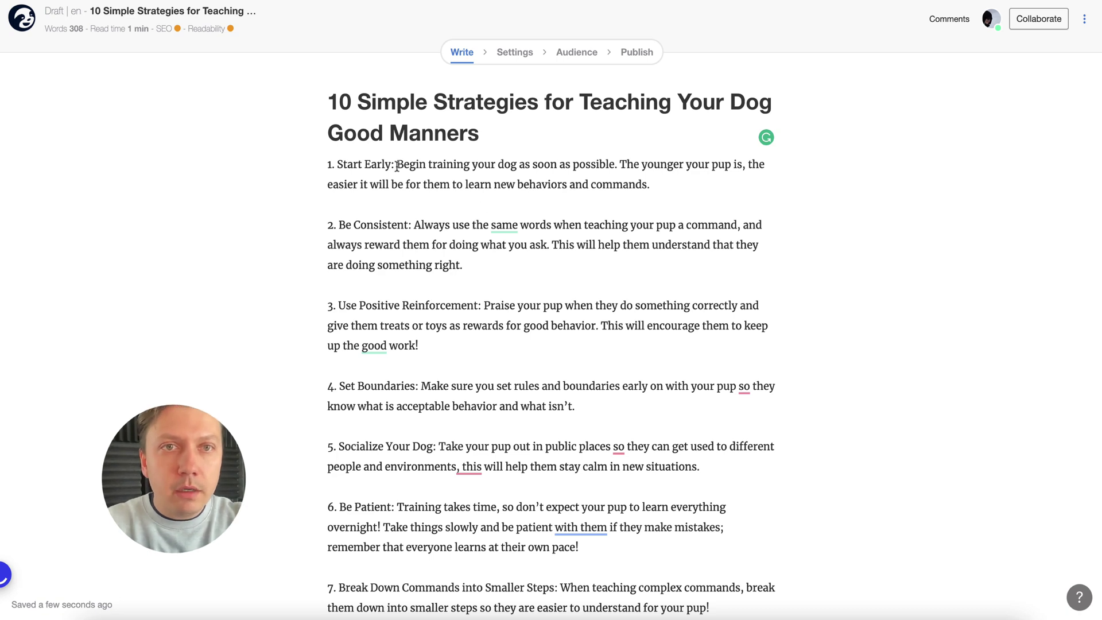
key("Return")
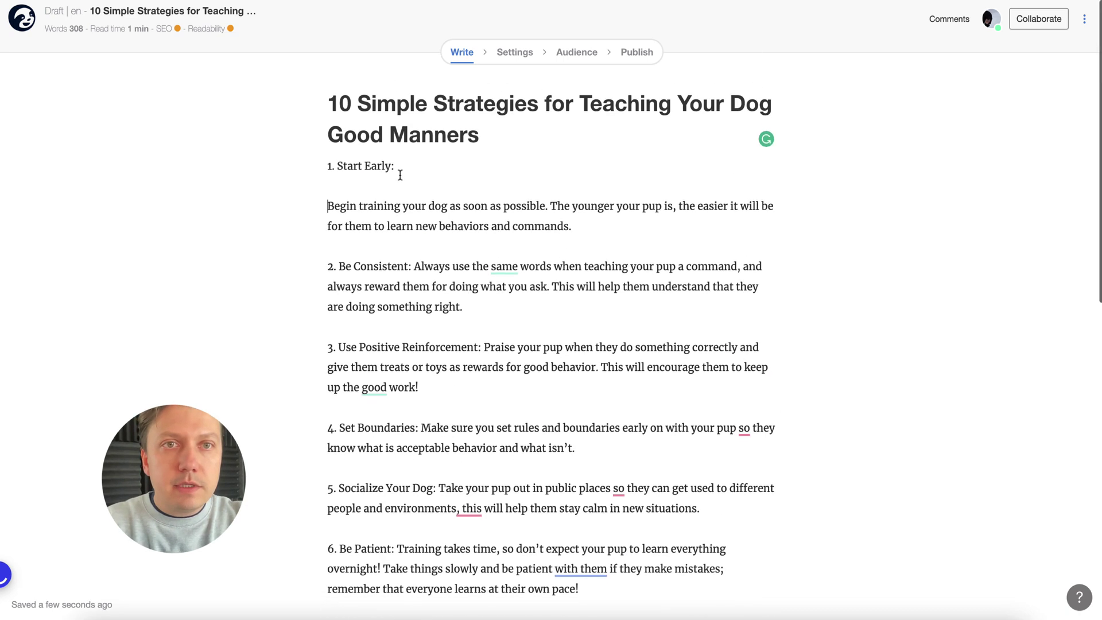
left_click_drag(403, 170, 327, 165)
left_click(189, 143)
Step: Make '2. Be Consistent:' a heading and add an empty paragraph after the first tip
left_click_drag(433, 320, 328, 319)
scroll(551, 309, "down", 6)
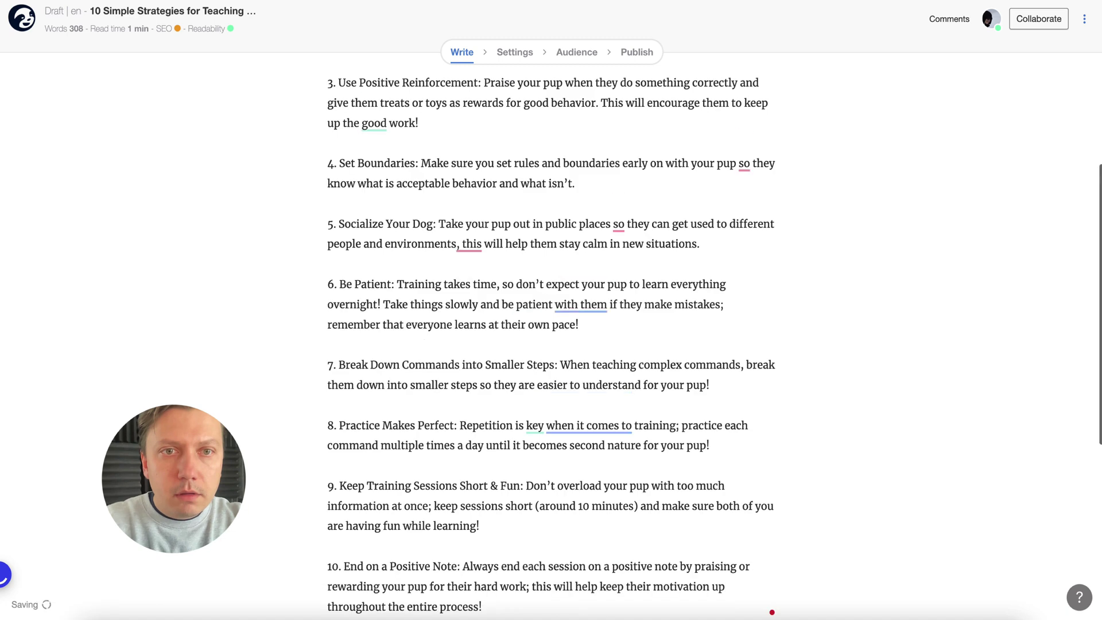
scroll(401, 329, "up", 7)
left_click_drag(414, 325, 322, 324)
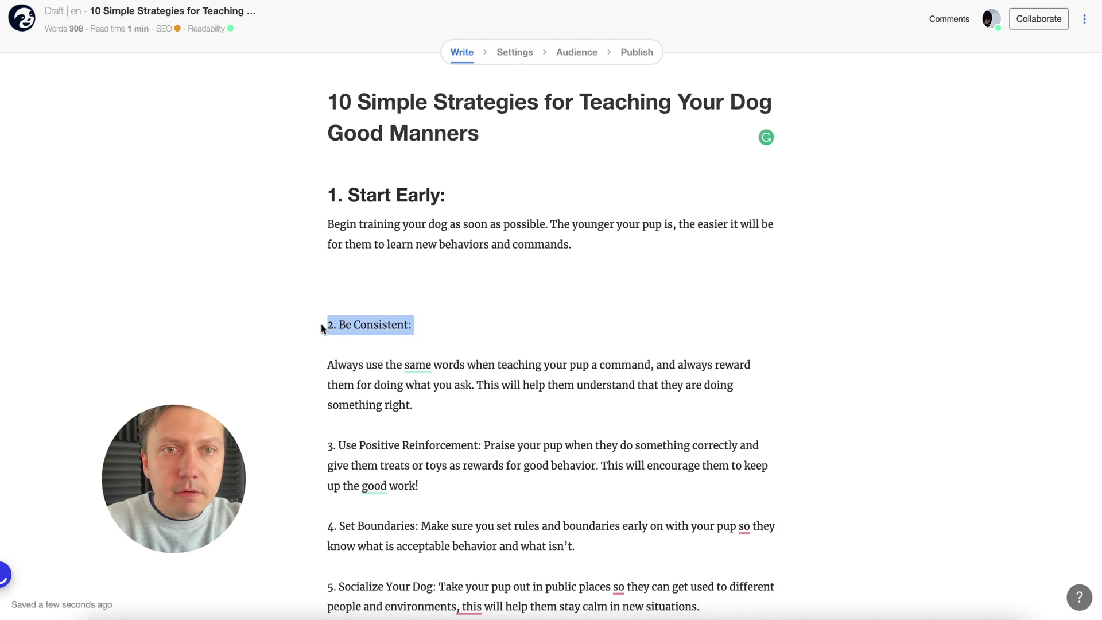
left_click(373, 299)
left_click(440, 397)
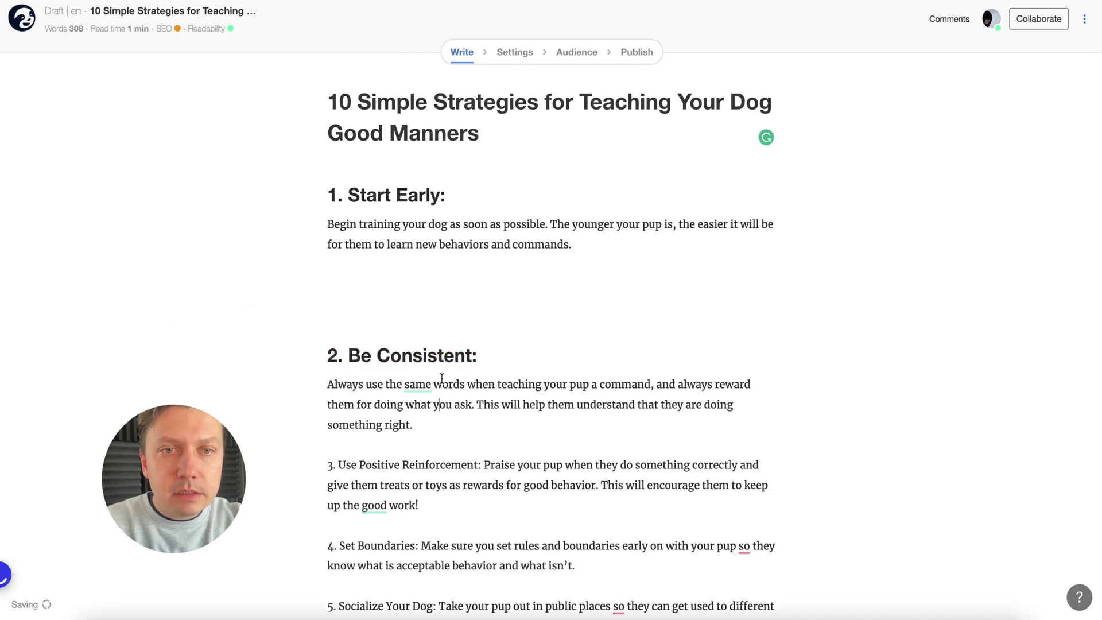
scroll(441, 375, "down", 1)
scroll(583, 209, "up", 1)
left_click(600, 244)
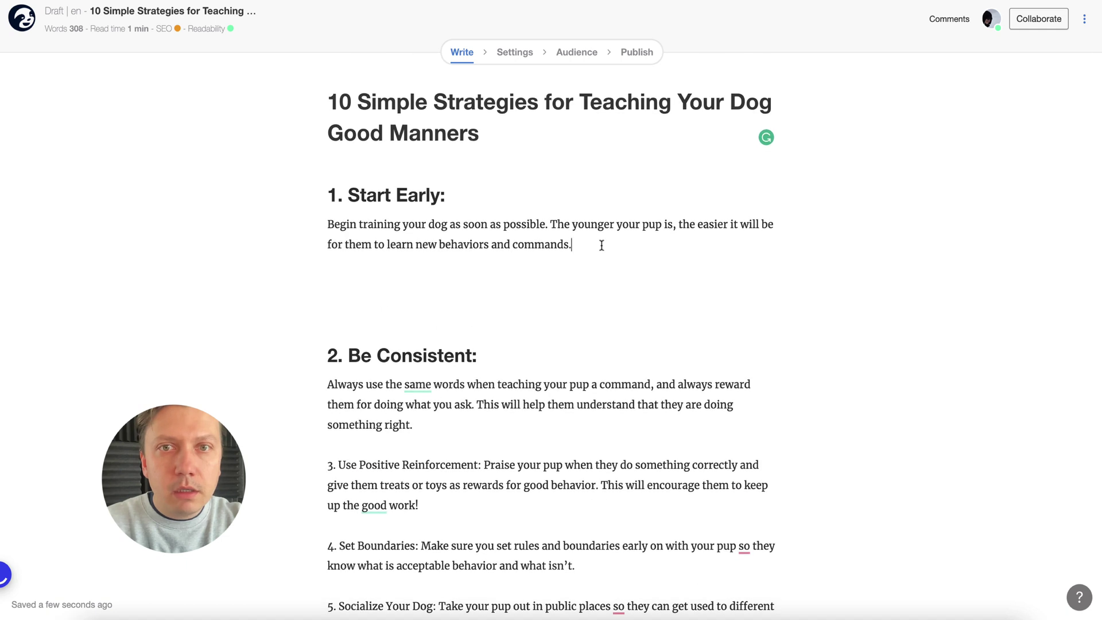
key("Return")
Step: Insert the German shepherd photo from a 'dog training' image search under tip 1, shown wide
left_click(473, 285)
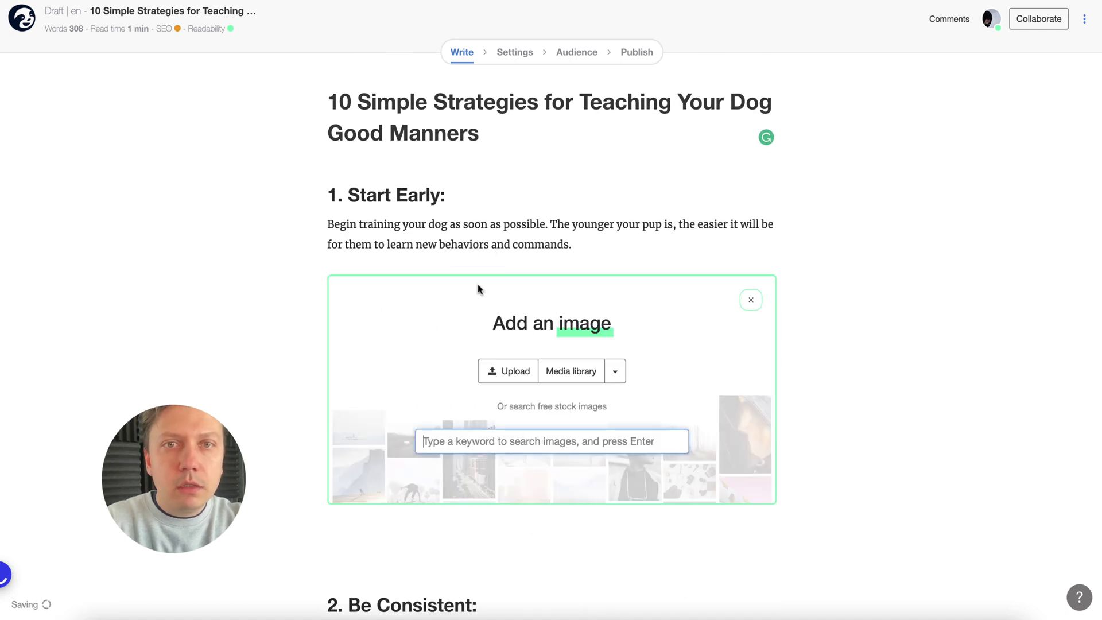
type("dog")
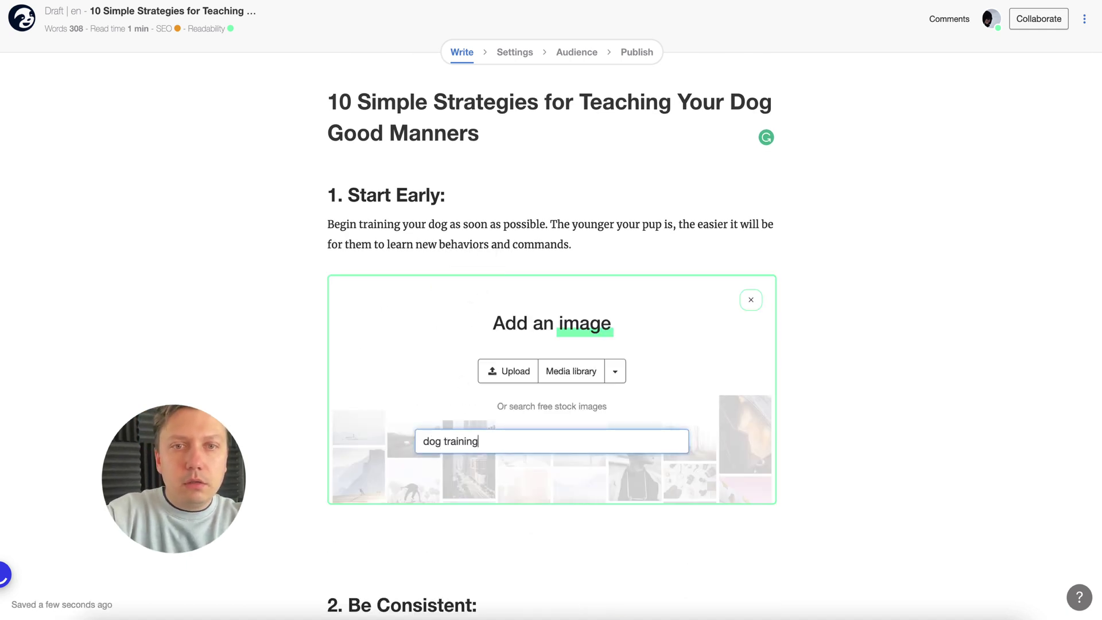
type(" training")
scroll(300, 467, "down", 5)
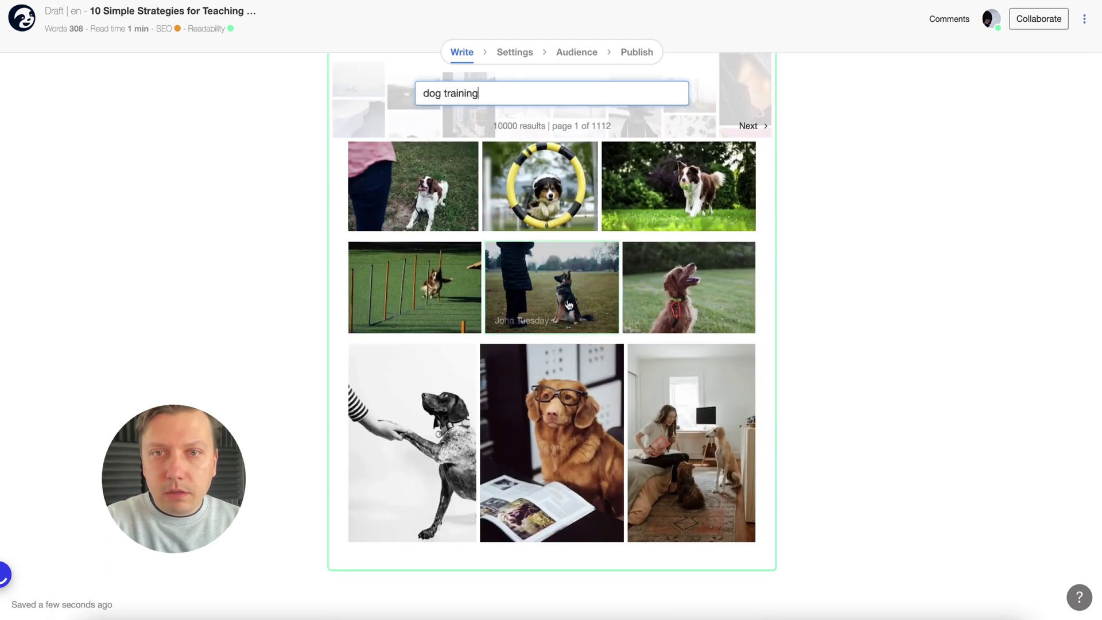
left_click(568, 304)
scroll(362, 297, "up", 6)
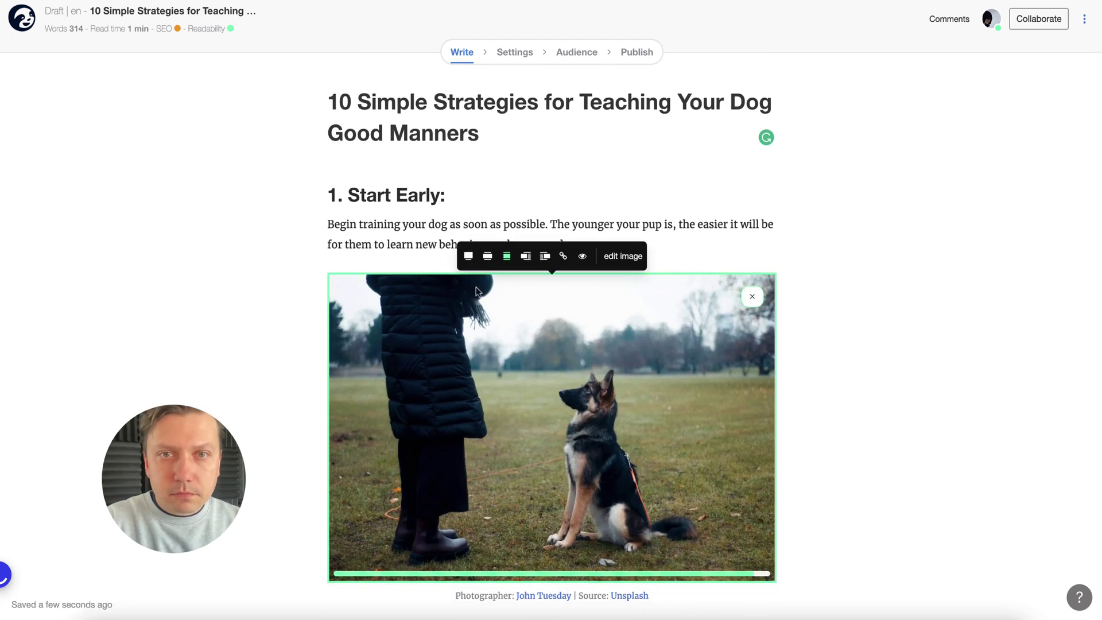
left_click(487, 257)
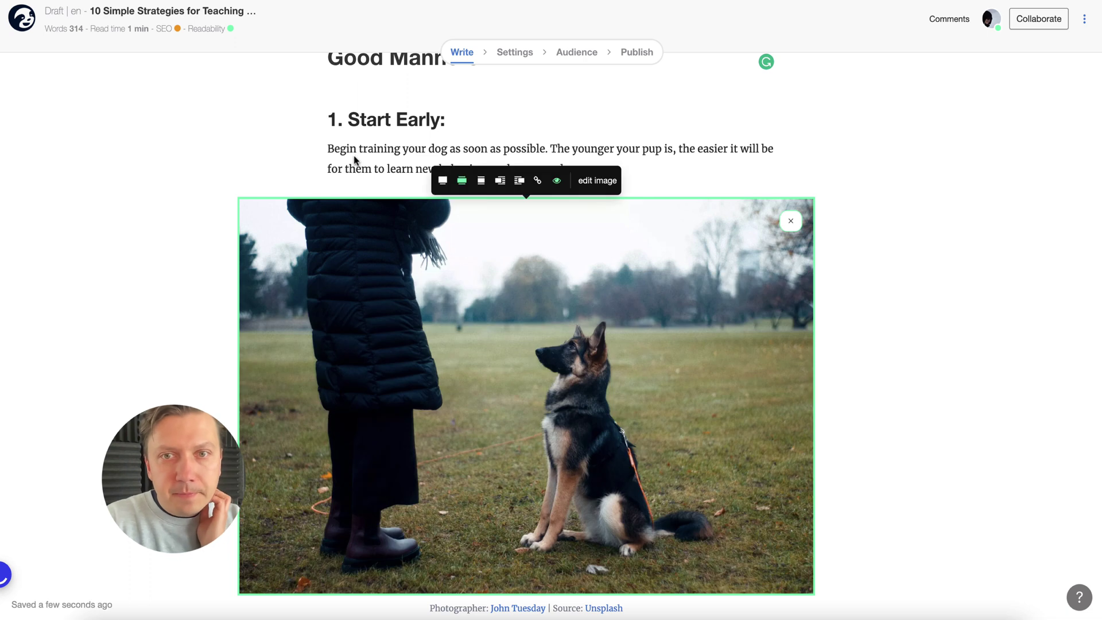
scroll(355, 161, "up", 2)
scroll(399, 182, "down", 7)
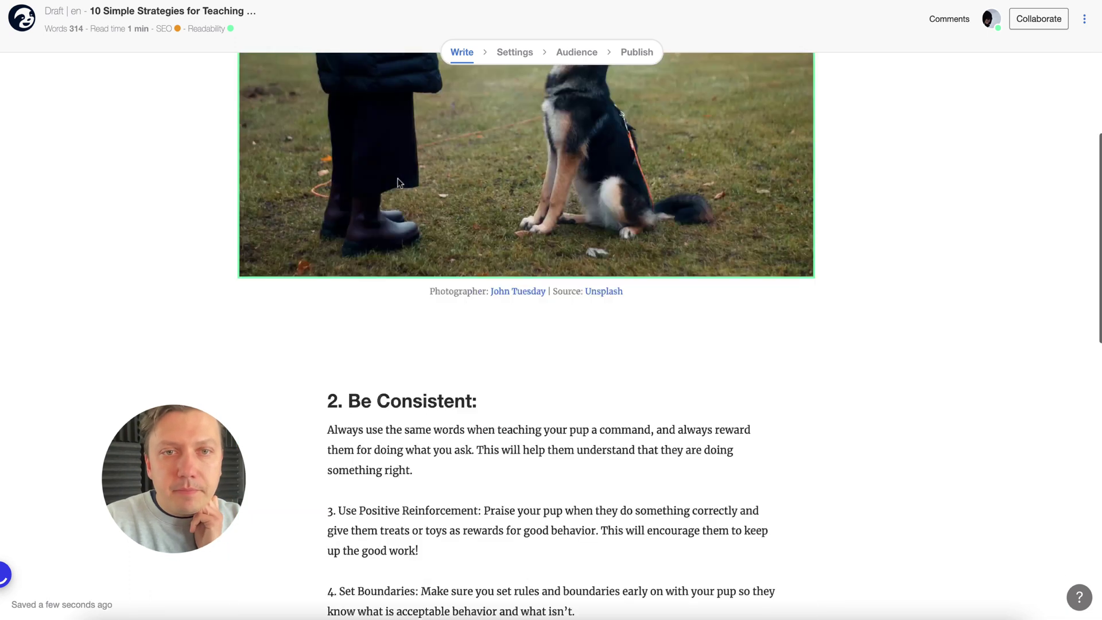
scroll(413, 241, "down", 10)
scroll(436, 309, "down", 4)
scroll(437, 307, "up", 15)
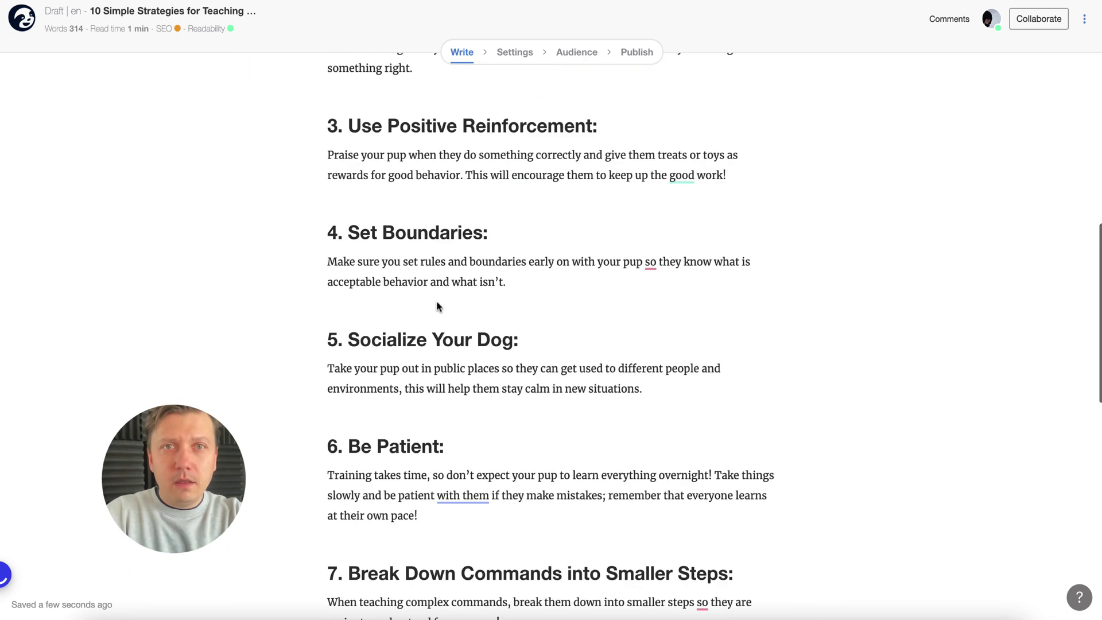
scroll(438, 306, "down", 15)
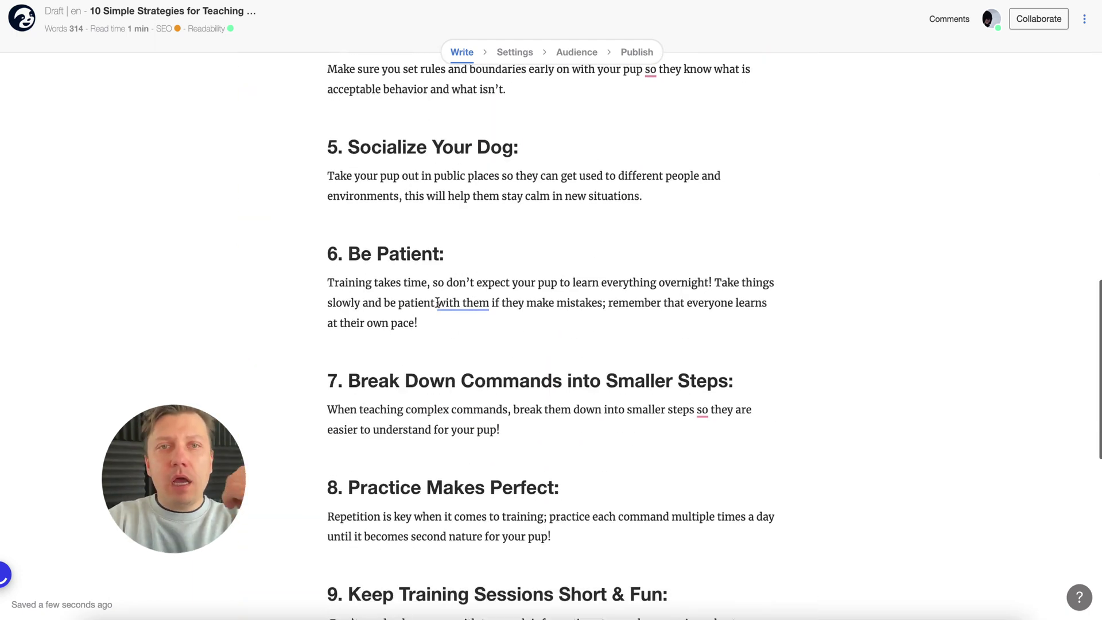
Step: Add a 'Summary' heading at the end of the article
left_click(734, 223)
key("Return")
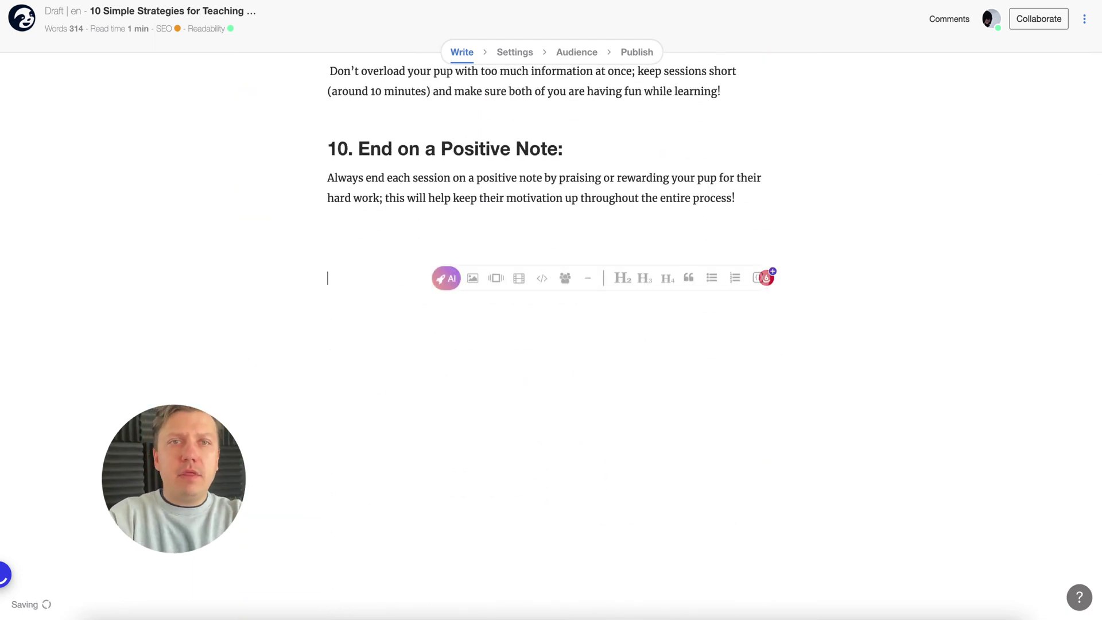
type("Summary")
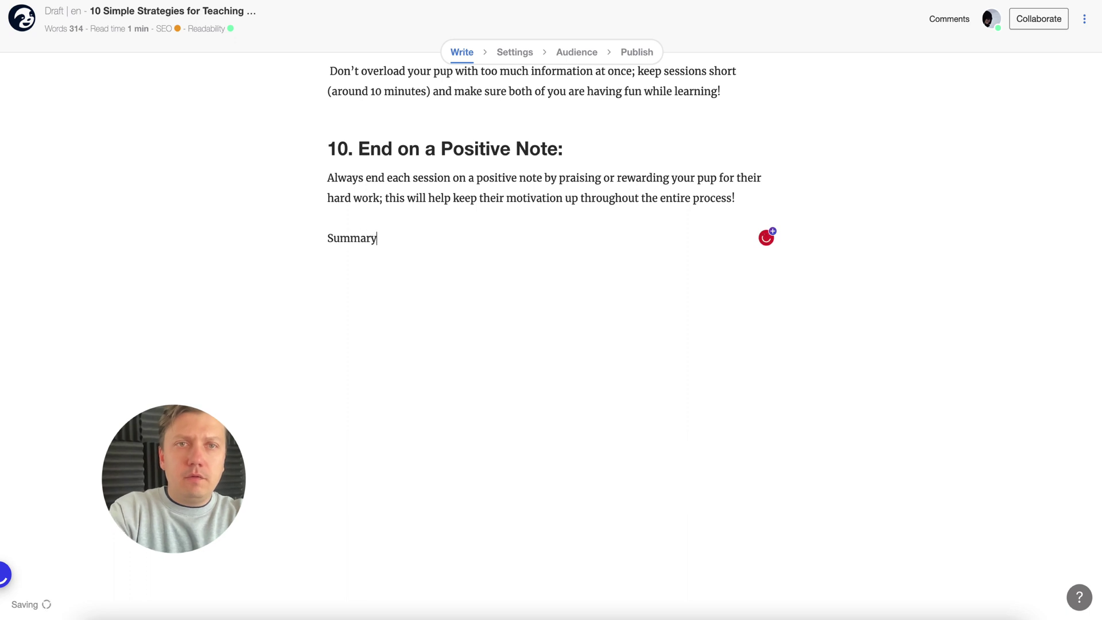
key("shift+Home")
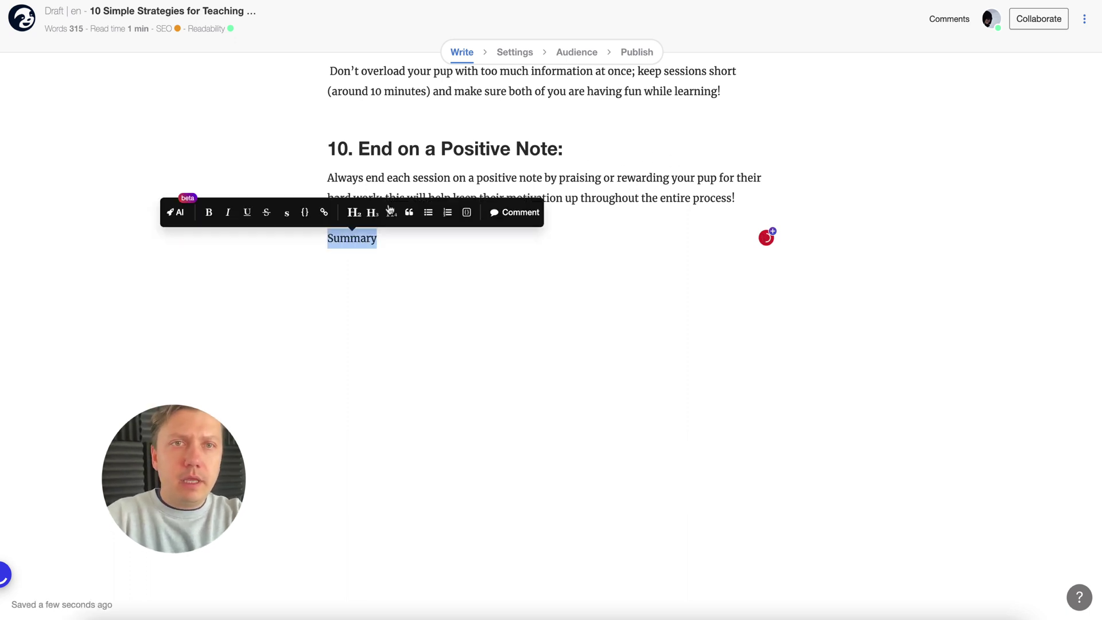
left_click(370, 224)
left_click(433, 256)
key("Return")
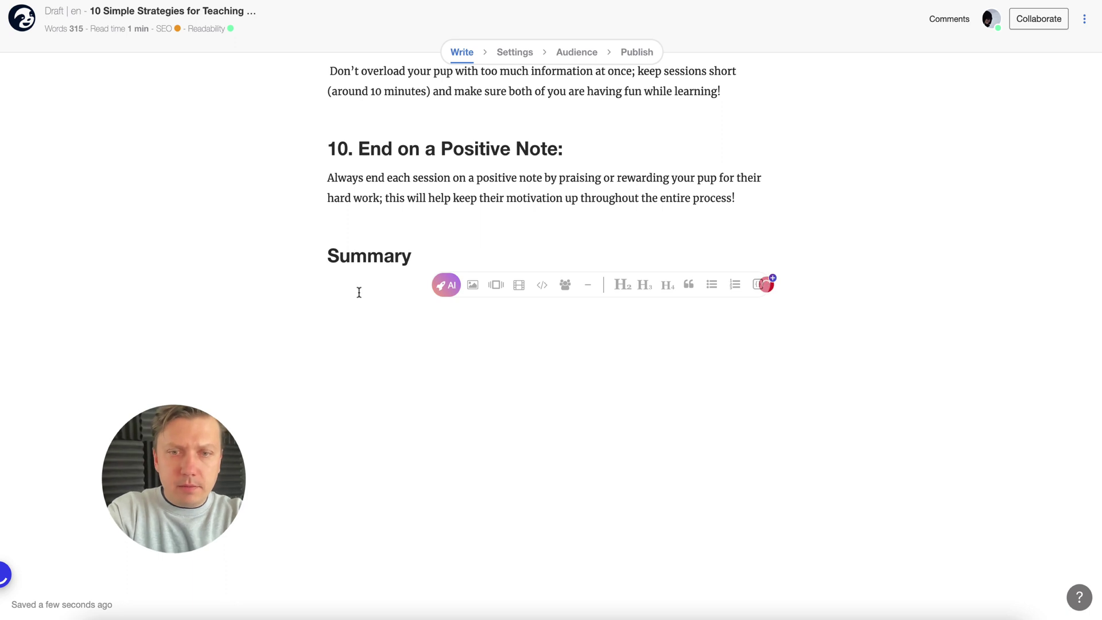
Step: Generate AI topic pros and cons from the line 'Dog training tips' under Summary
type("Dog training tips")
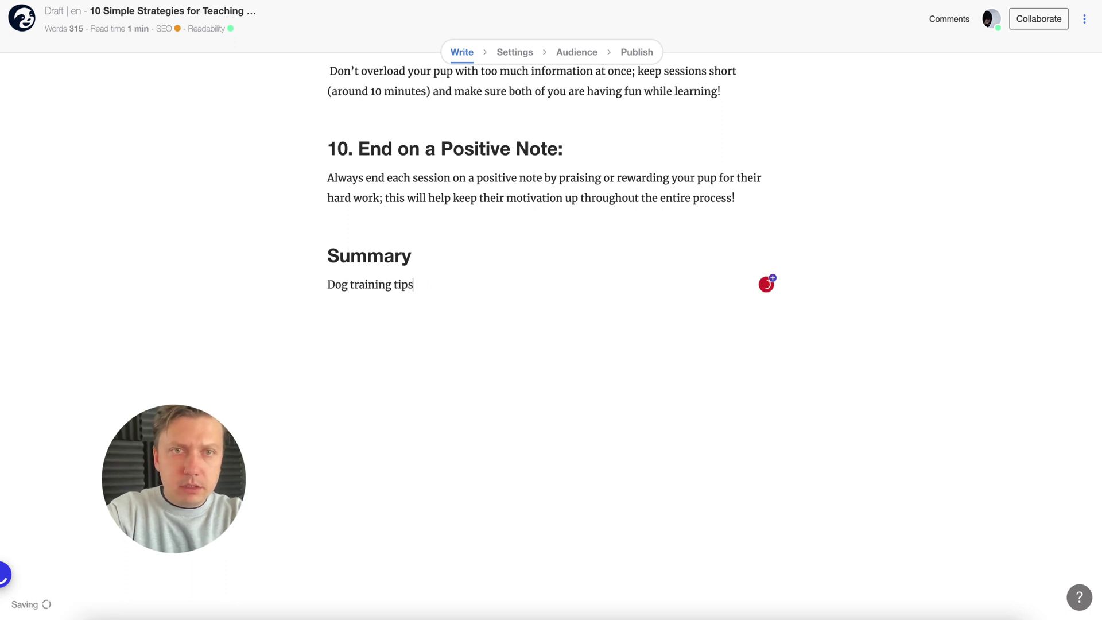
triple_click(356, 285)
left_click(195, 259)
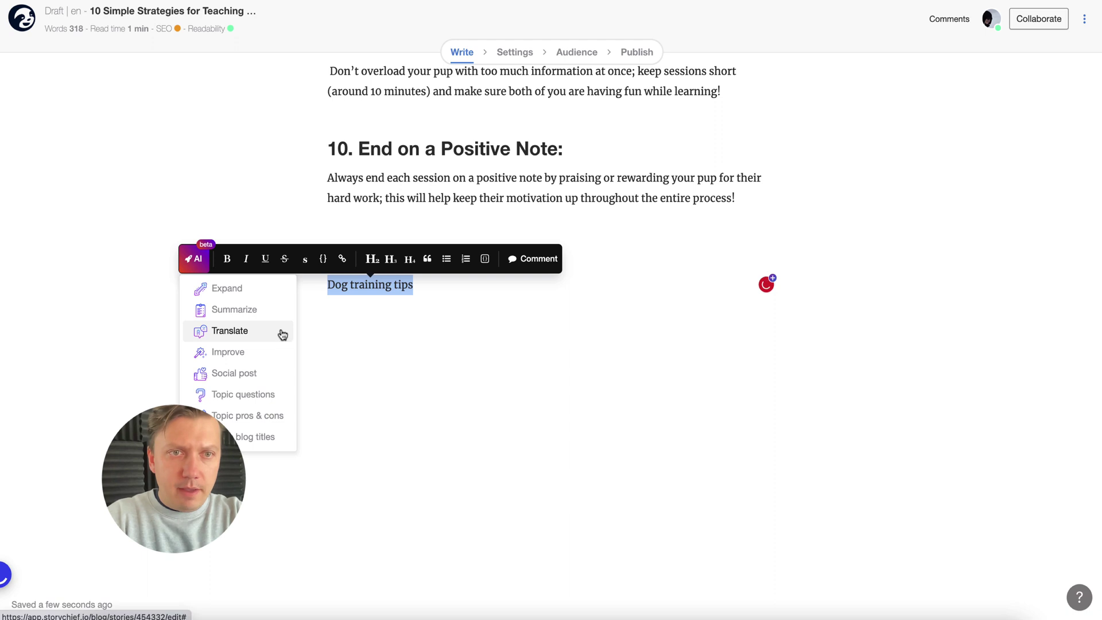
left_click(256, 414)
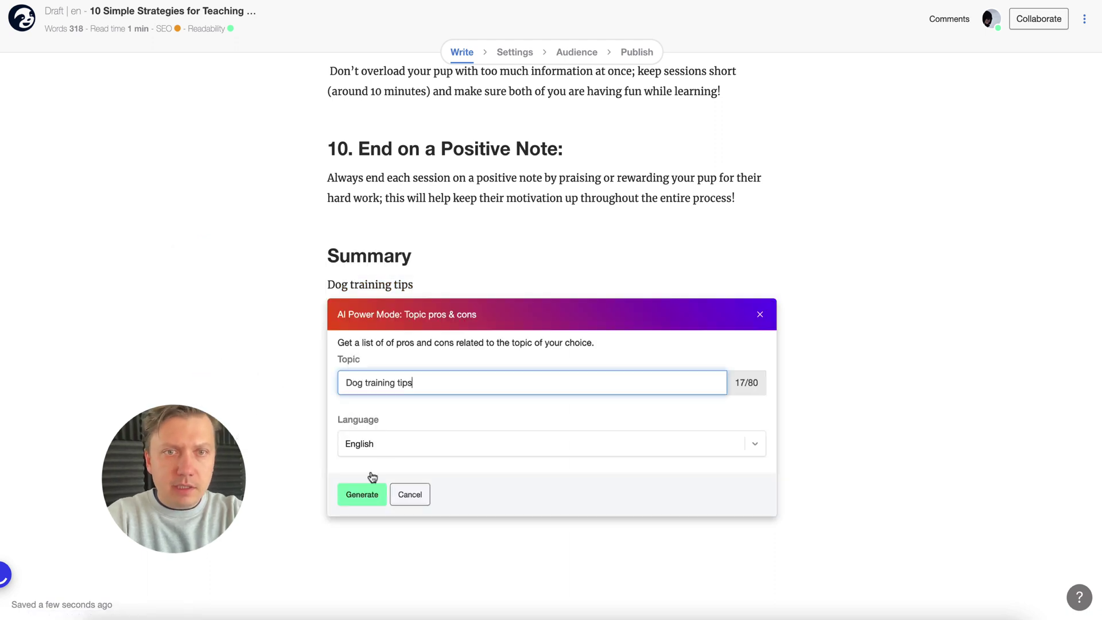
left_click(364, 494)
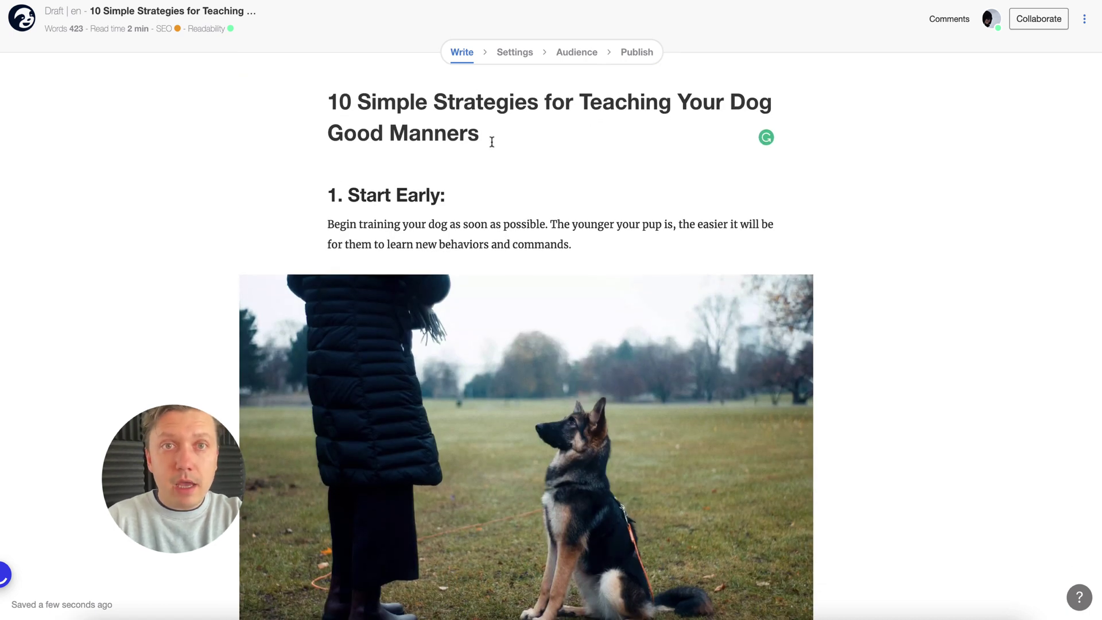
key("Return")
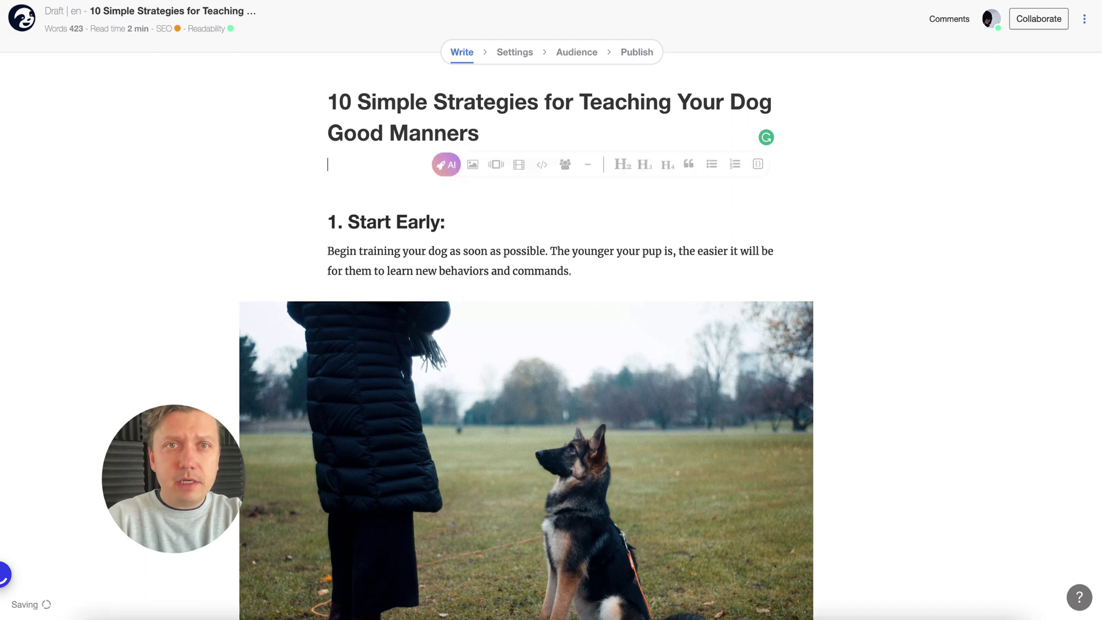
Step: Generate an AI expansion on 'dog training introduction' below the title and select its opening paragraph
left_click(446, 166)
left_click(454, 191)
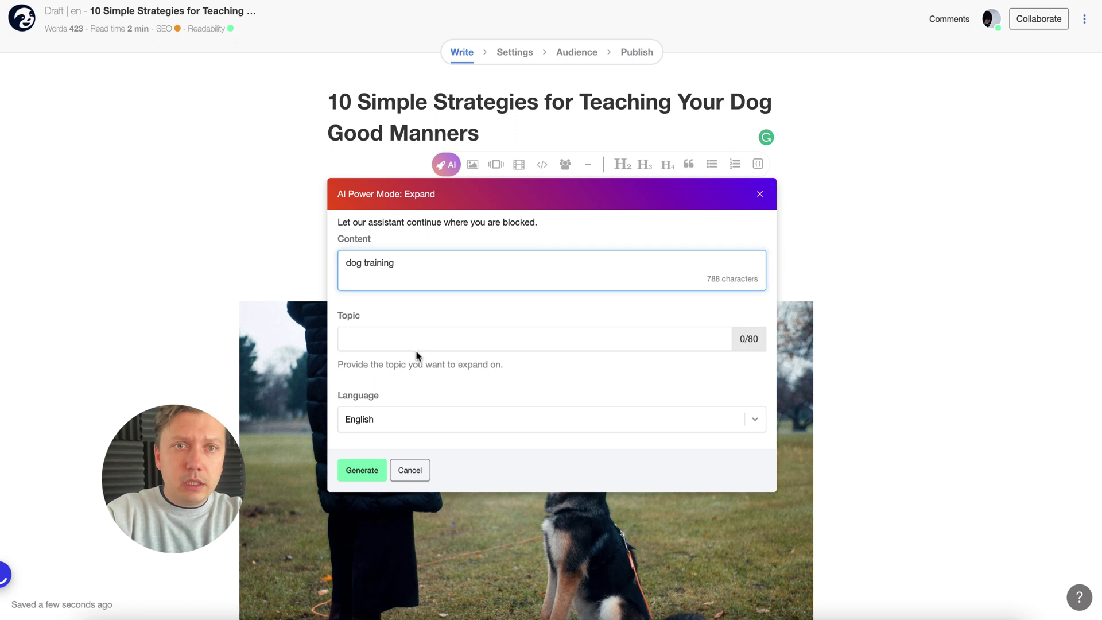
left_click(423, 337)
type("dog training")
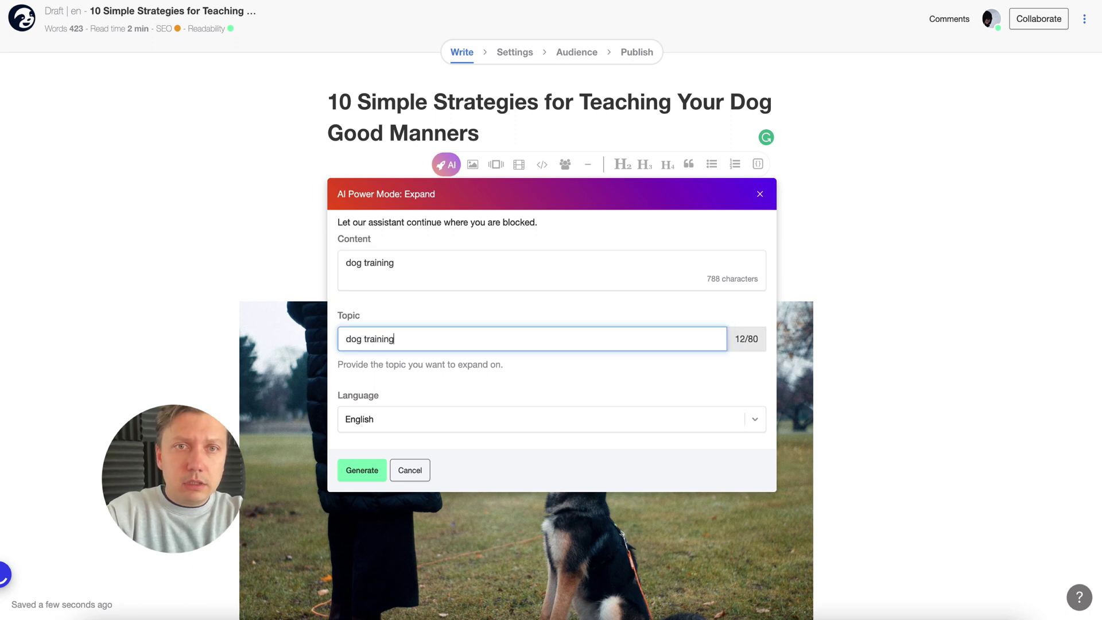
type(" intr")
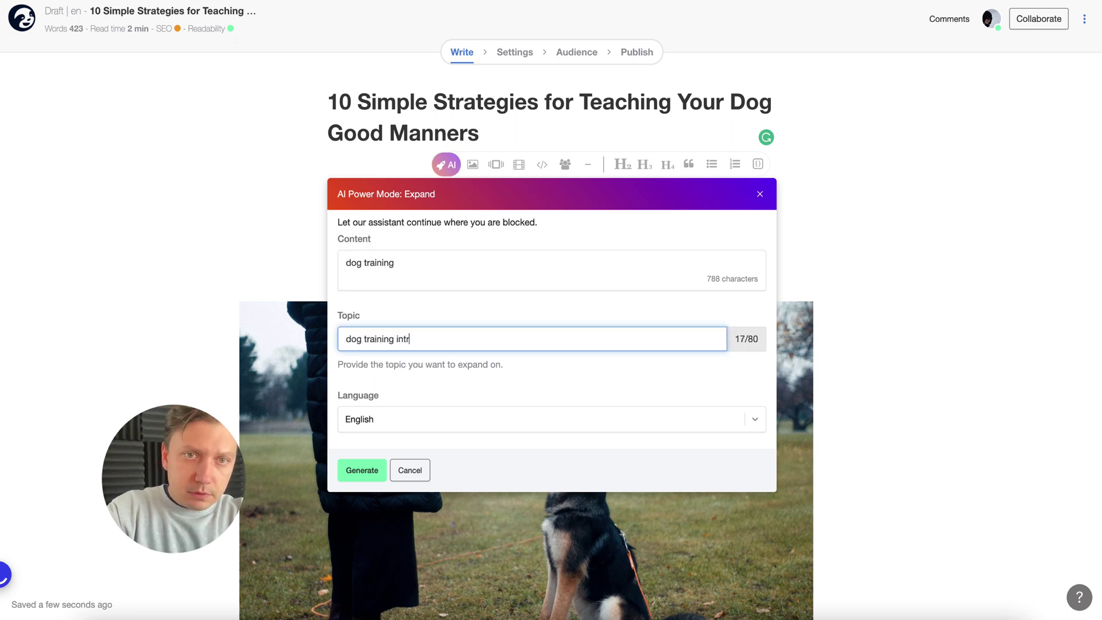
type("oduction")
left_click(353, 470)
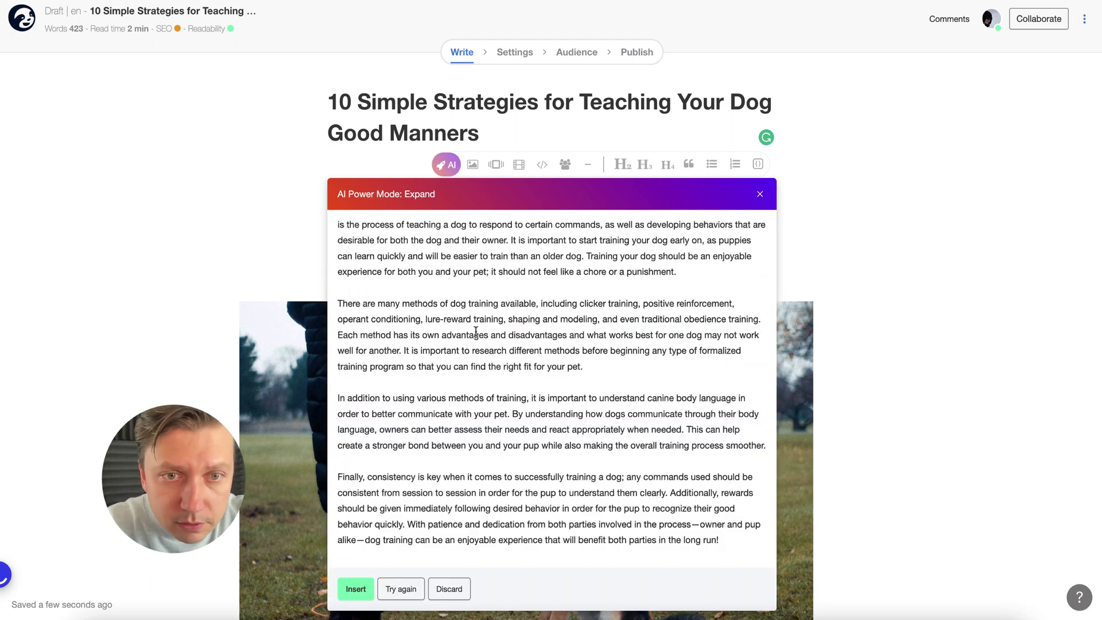
left_click_drag(338, 226, 660, 284)
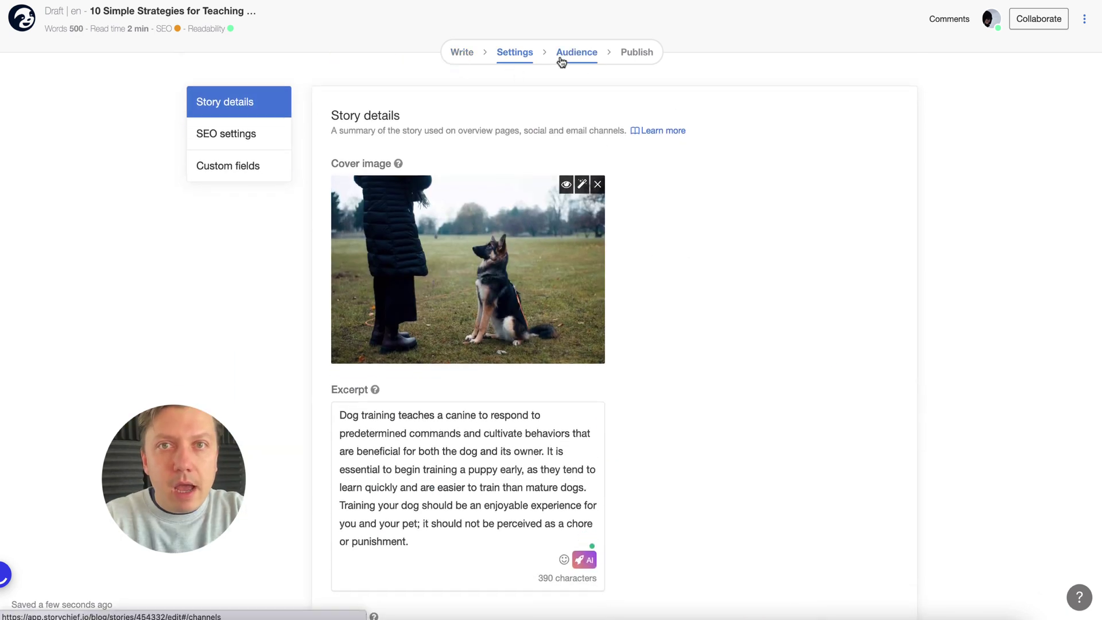
Step: On the Audience step, enable StoryChief Colleagues sharing and confirm the personal blog is primary
left_click(568, 54)
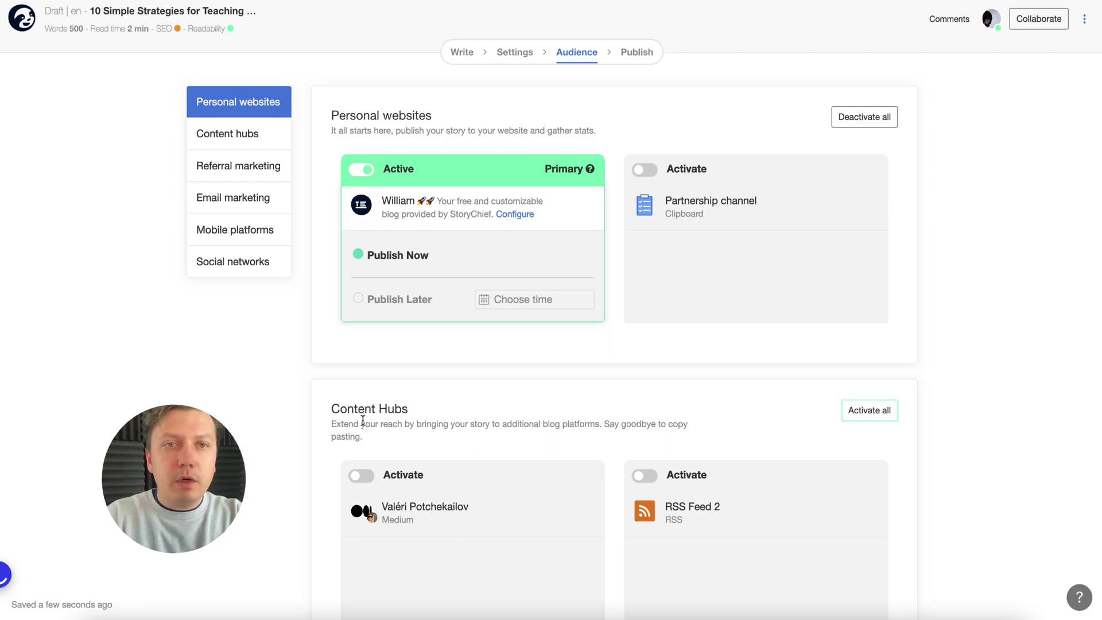
scroll(266, 442, "down", 2)
scroll(266, 442, "down", 4)
scroll(266, 442, "down", 10)
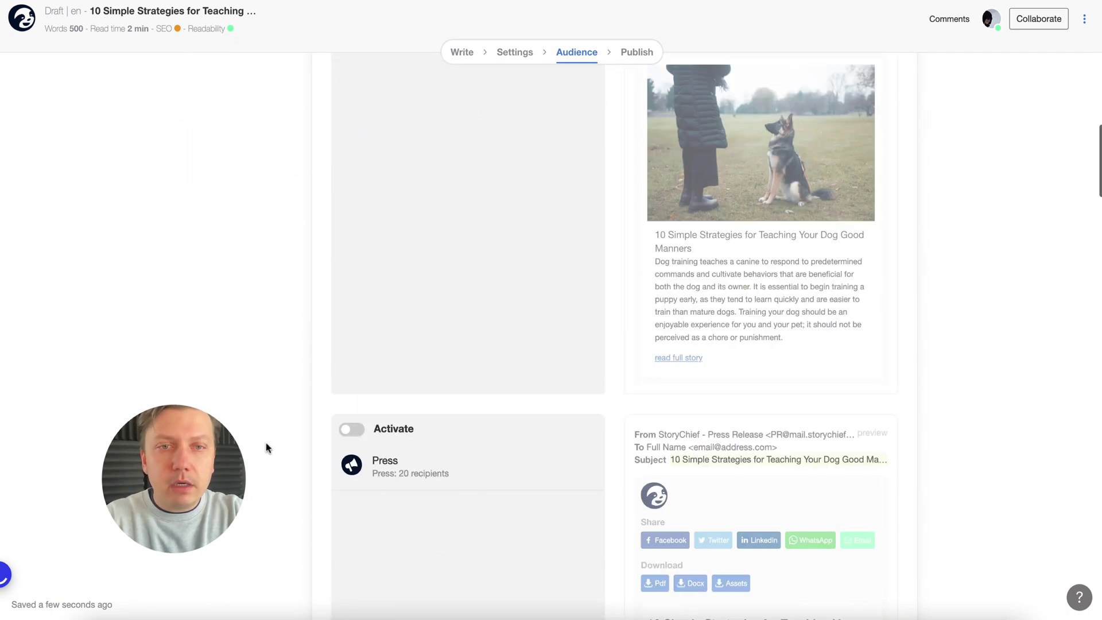
scroll(266, 442, "up", 6)
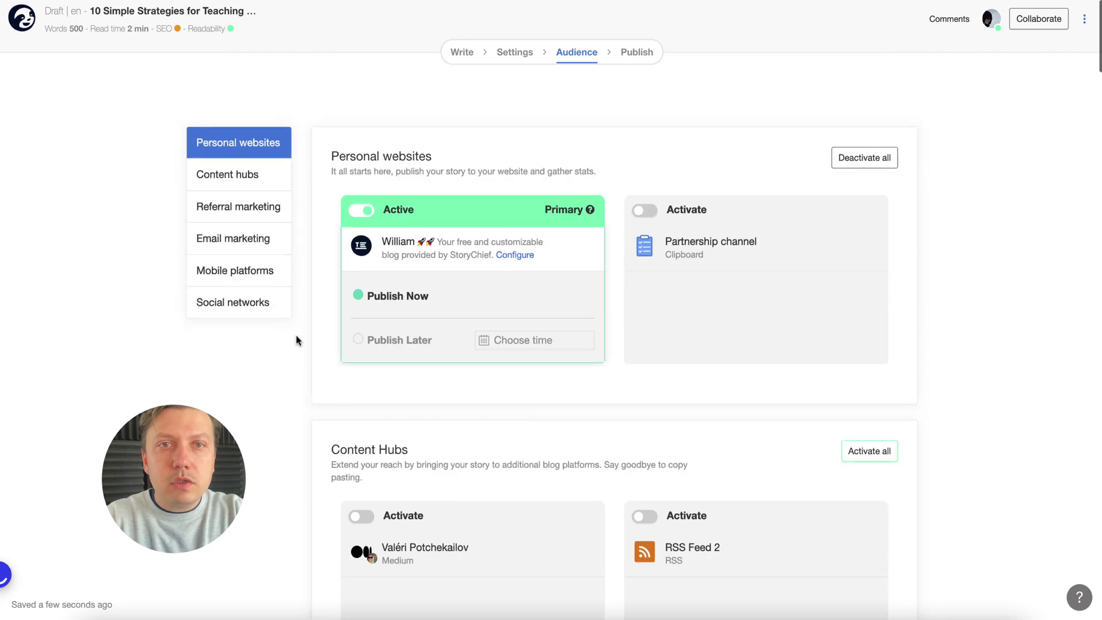
scroll(295, 339, "down", 10)
left_click(352, 386)
scroll(244, 376, "down", 4)
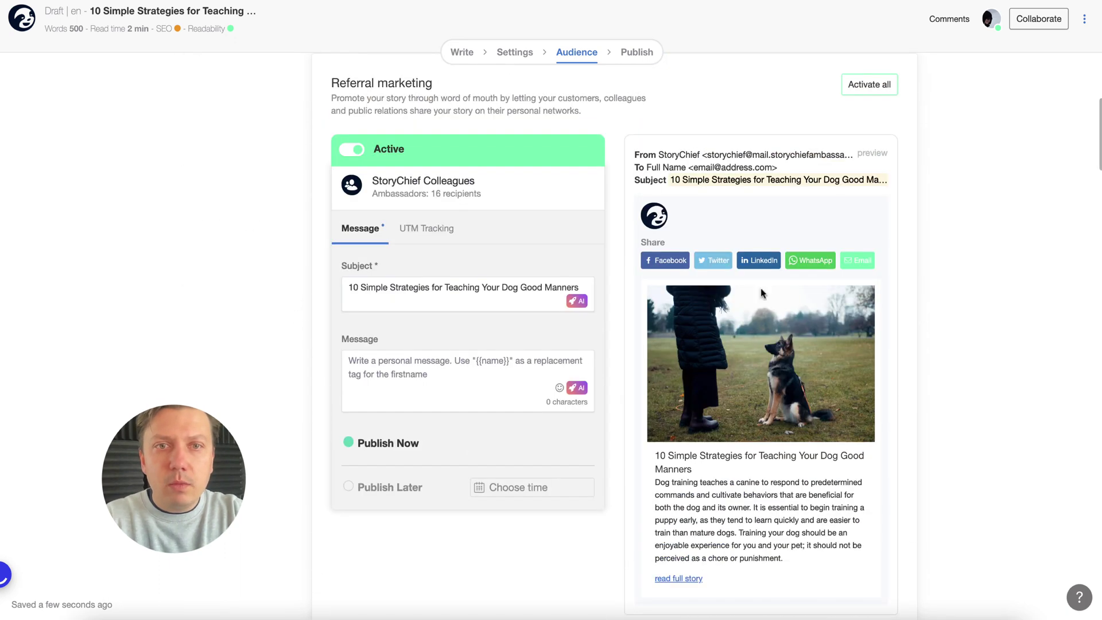
scroll(256, 415, "down", 10)
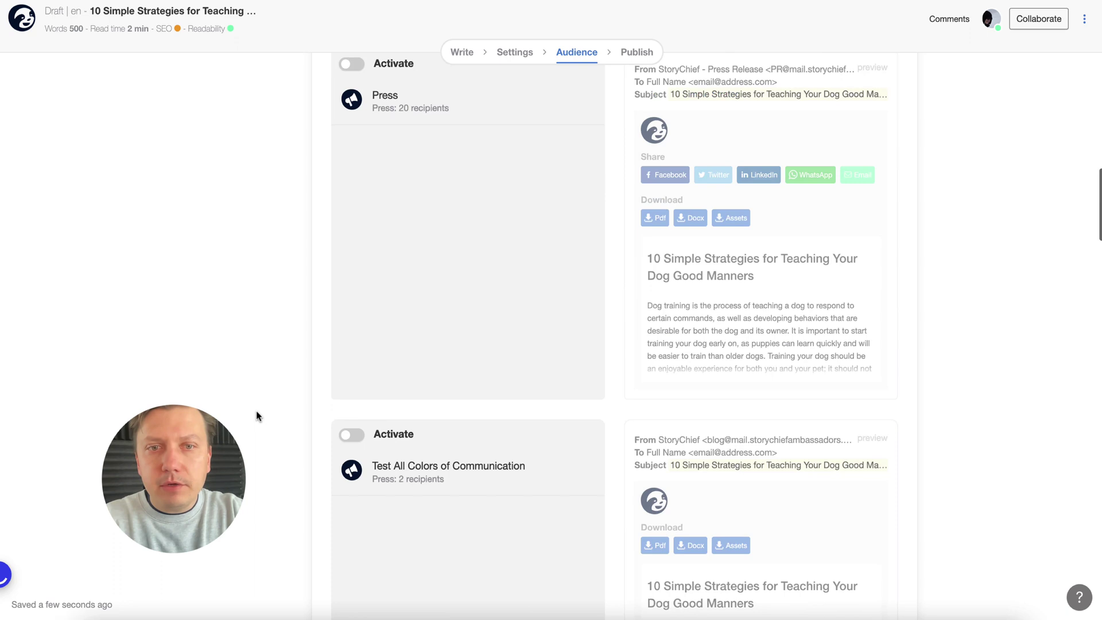
scroll(256, 415, "down", 10)
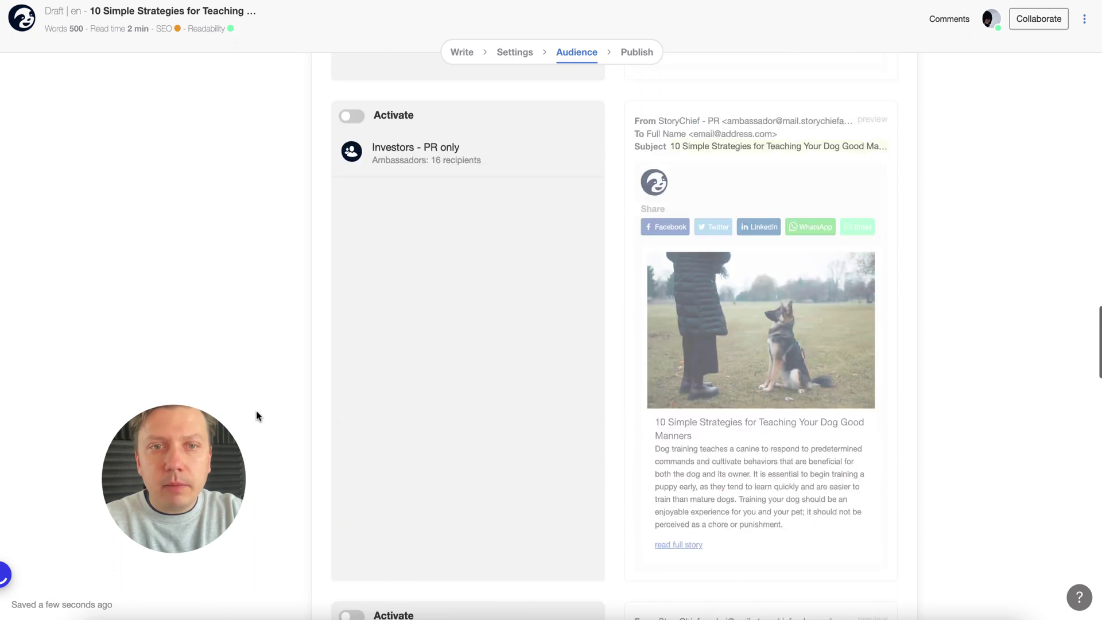
scroll(257, 416, "up", 9)
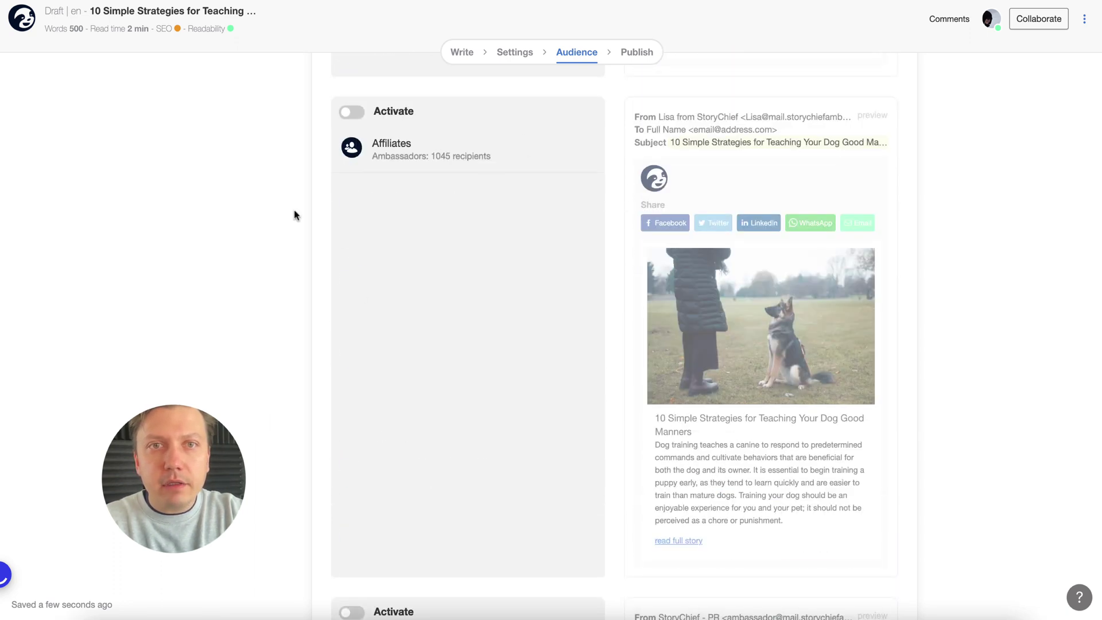
scroll(295, 215, "down", 20)
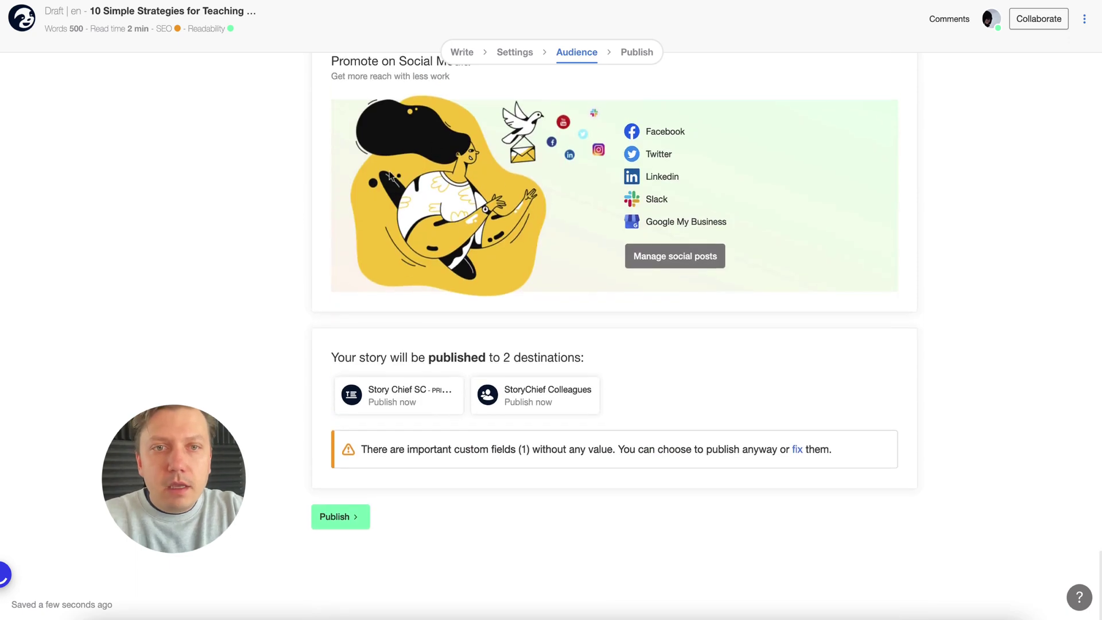
scroll(463, 157, "up", 20)
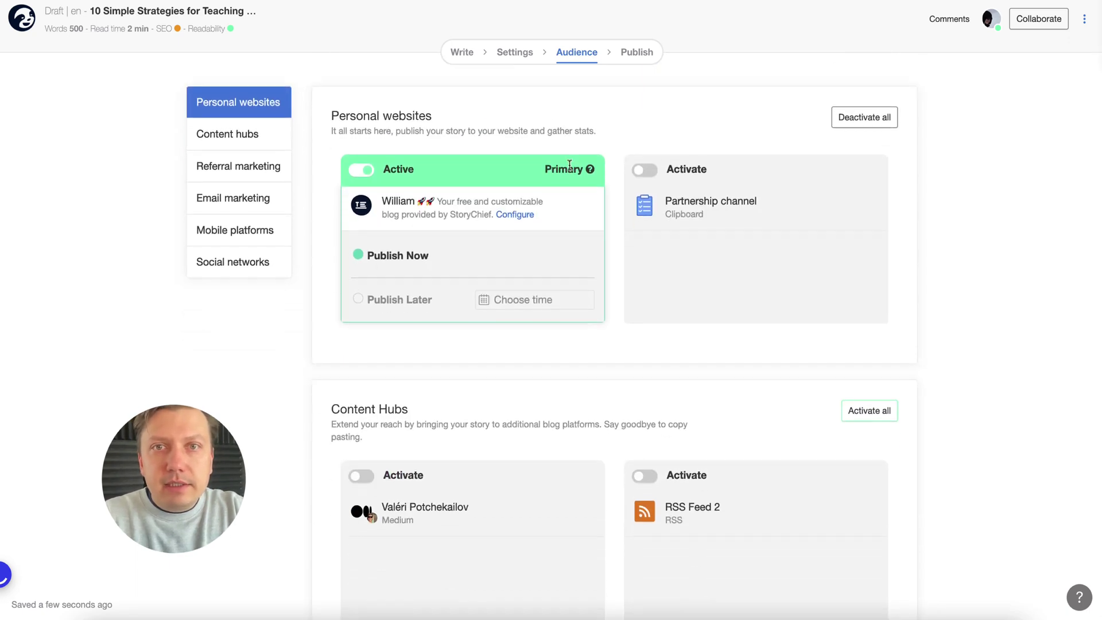
Step: Schedule the story for 23 Dec 2022, 4:30 PM on both destinations, then start a social post
left_click(482, 296)
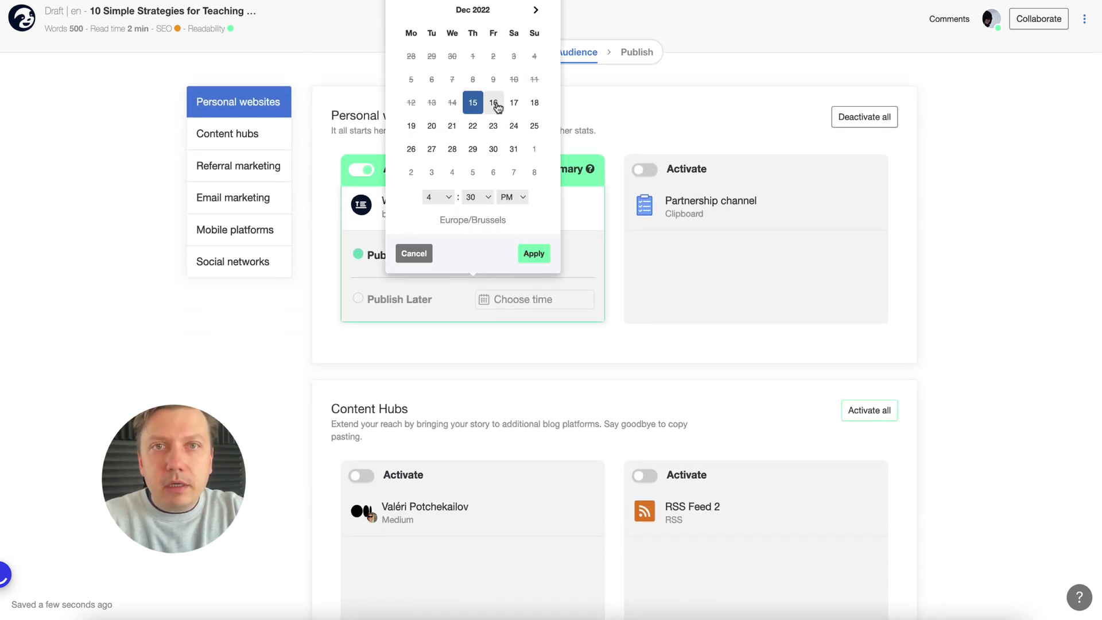
left_click(494, 127)
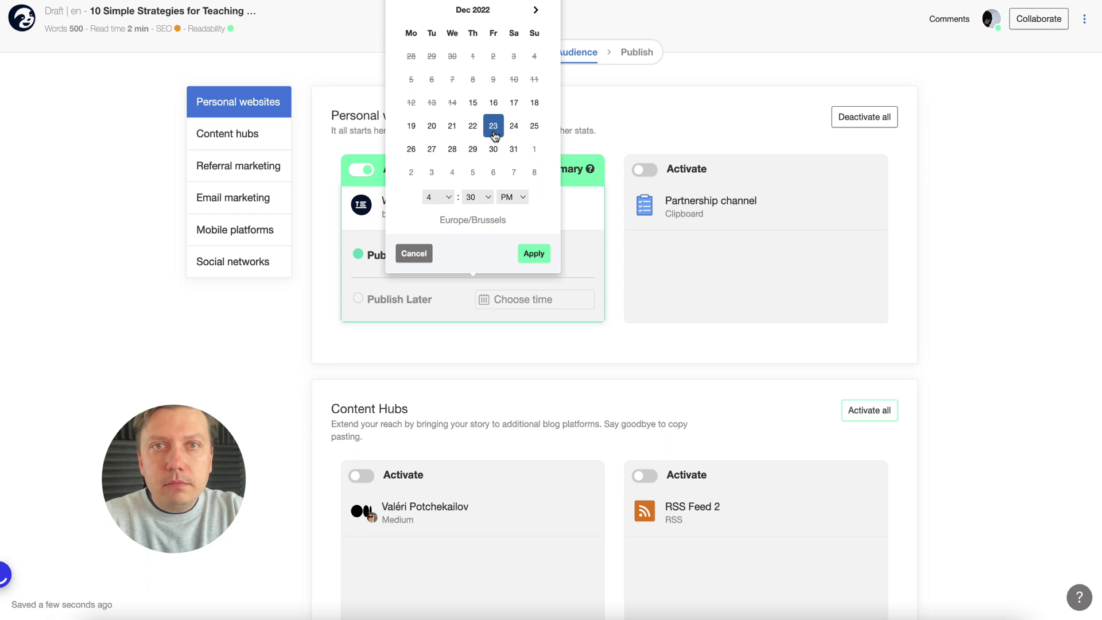
left_click(546, 259)
left_click(243, 263)
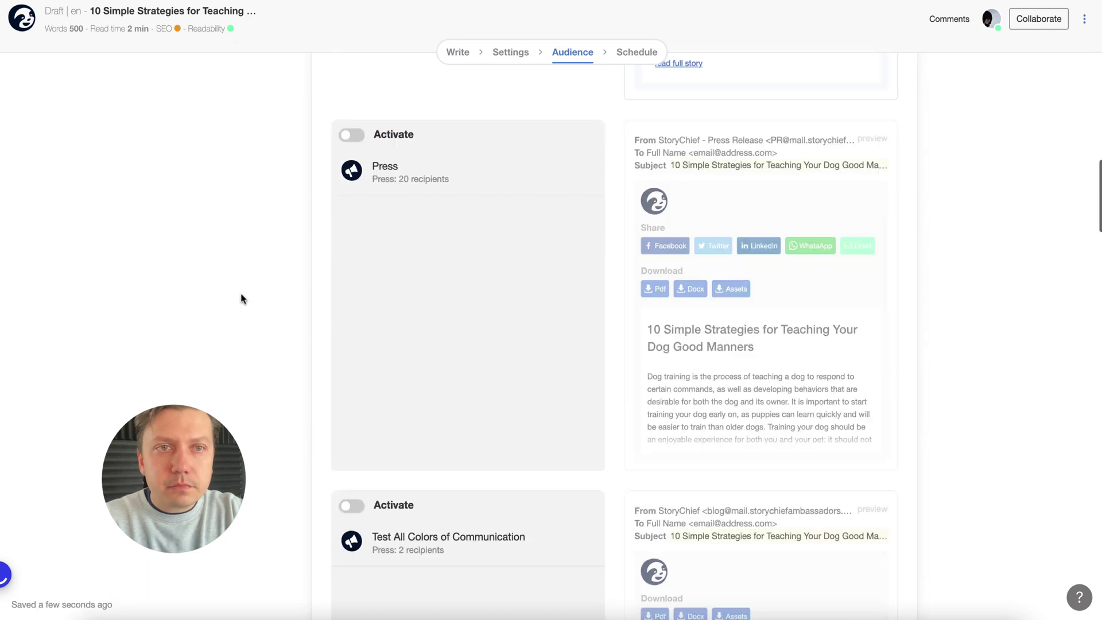
scroll(241, 299, "down", 20)
left_click(327, 510)
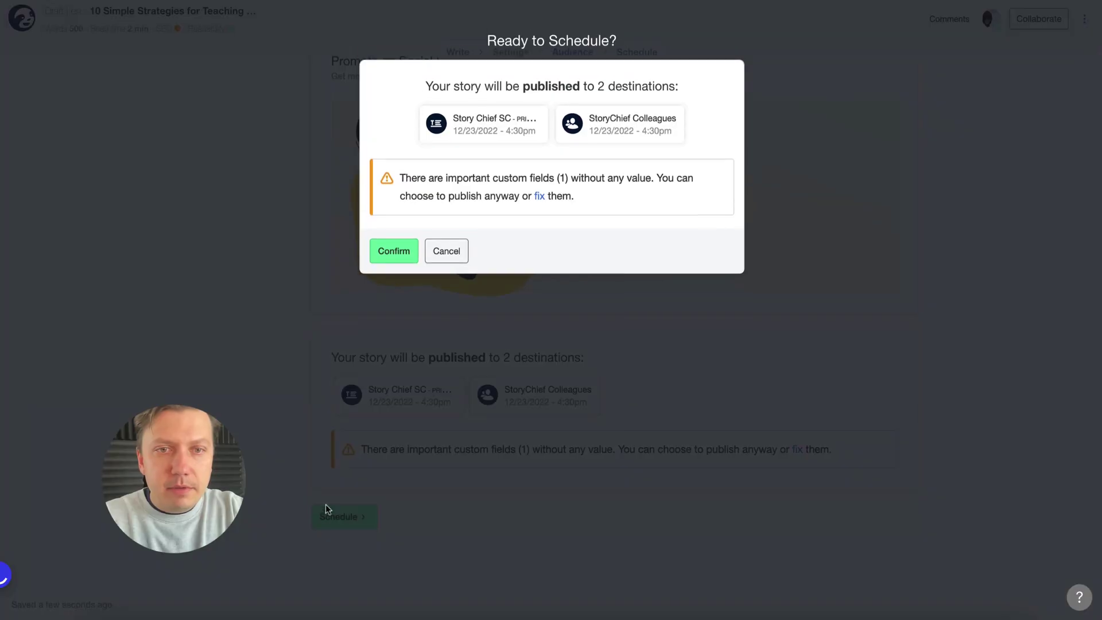
left_click(393, 252)
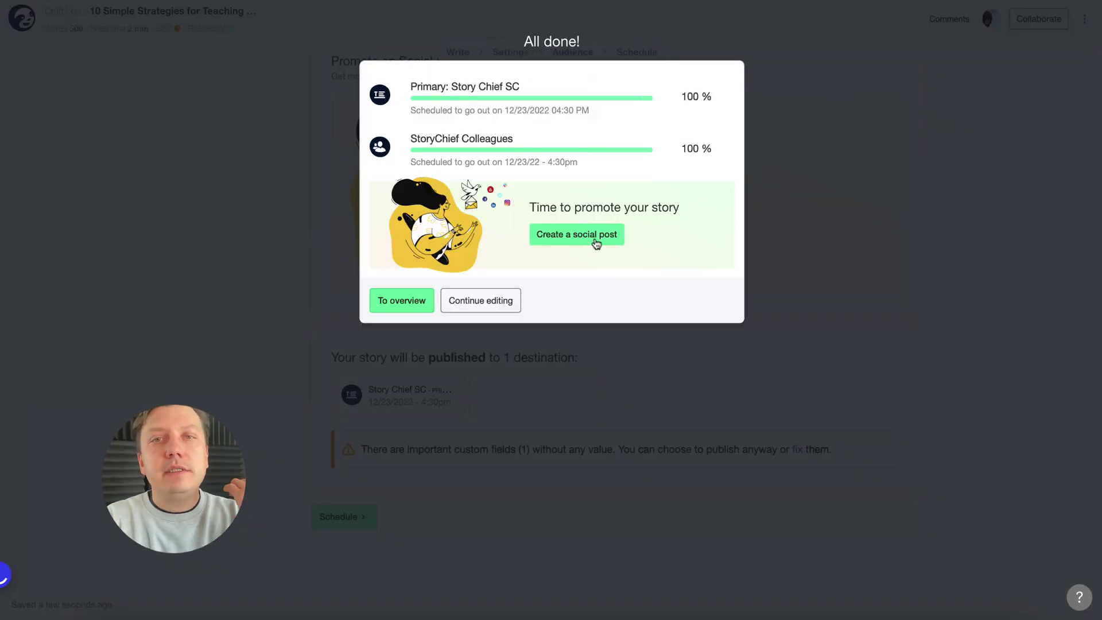
left_click(596, 244)
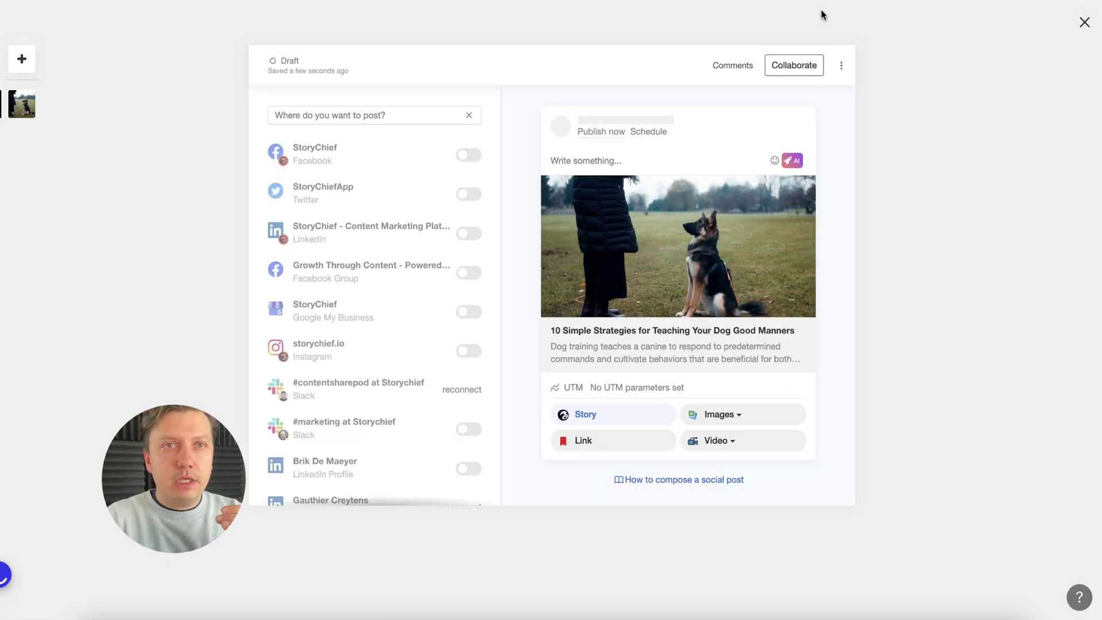
Step: Select the Facebook page, Twitter, LinkedIn, Facebook group and Google My Business channels
left_click(469, 155)
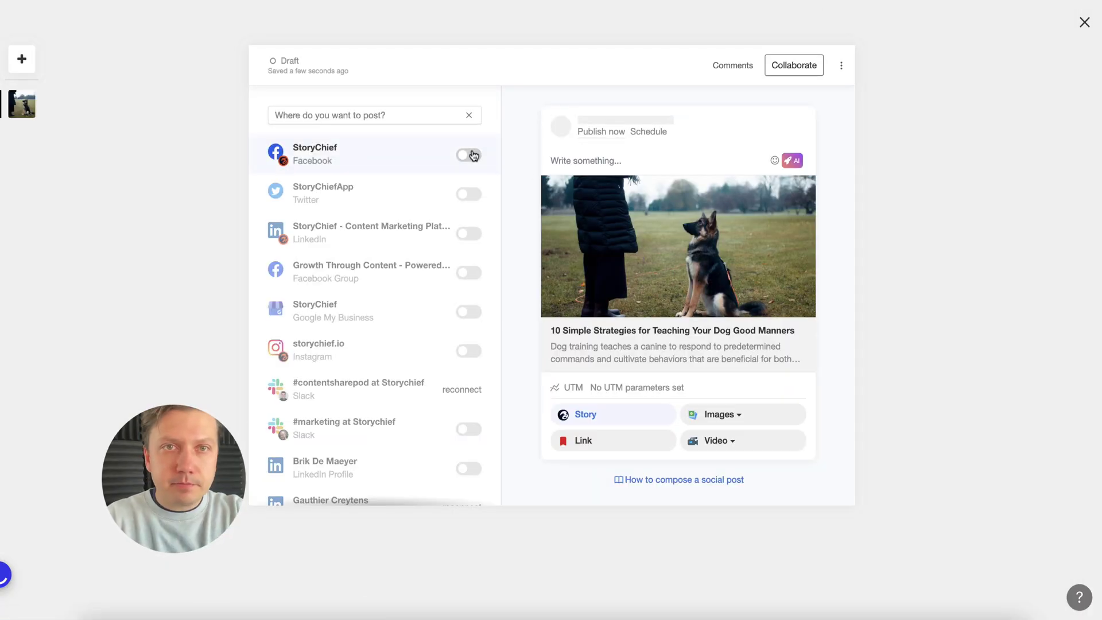
left_click(469, 194)
scroll(435, 278, "down", 1)
left_click(469, 189)
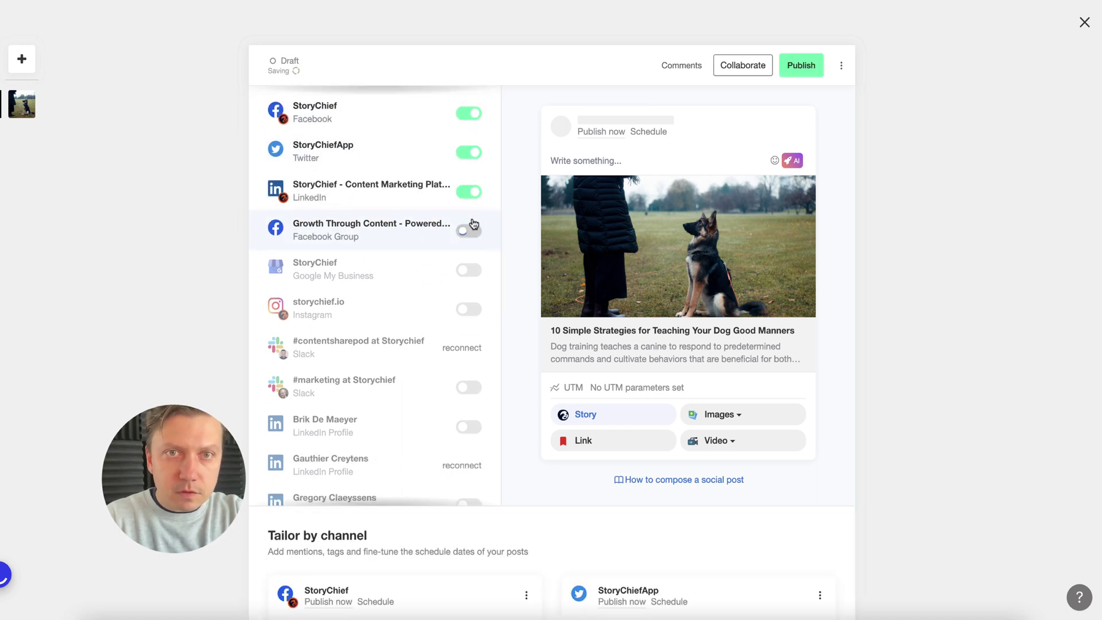
left_click(469, 228)
scroll(435, 315, "down", 1)
left_click(469, 241)
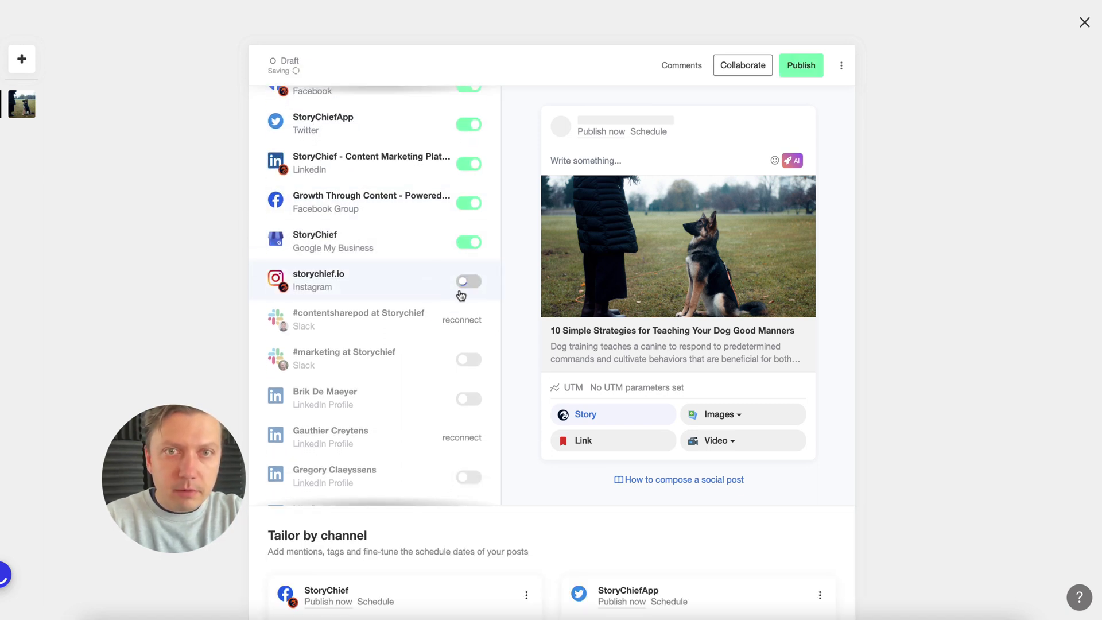
scroll(463, 293, "down", 1)
scroll(447, 327, "down", 5)
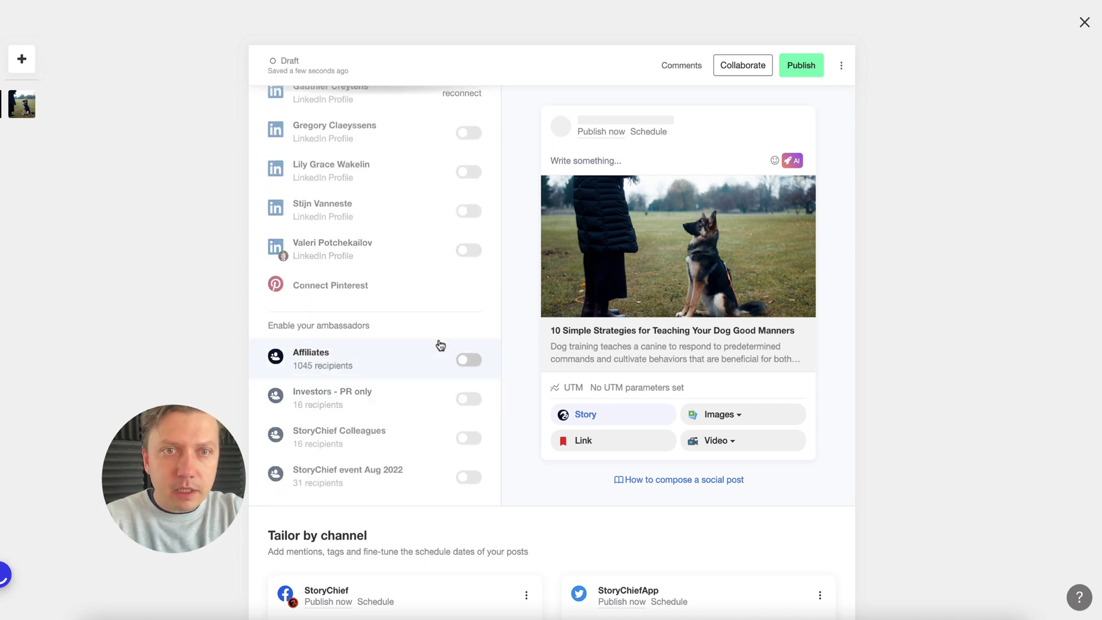
scroll(440, 345, "up", 10)
Step: Turn the text 'Dog training tips' into an AI-generated social post caption and insert it
left_click(565, 161)
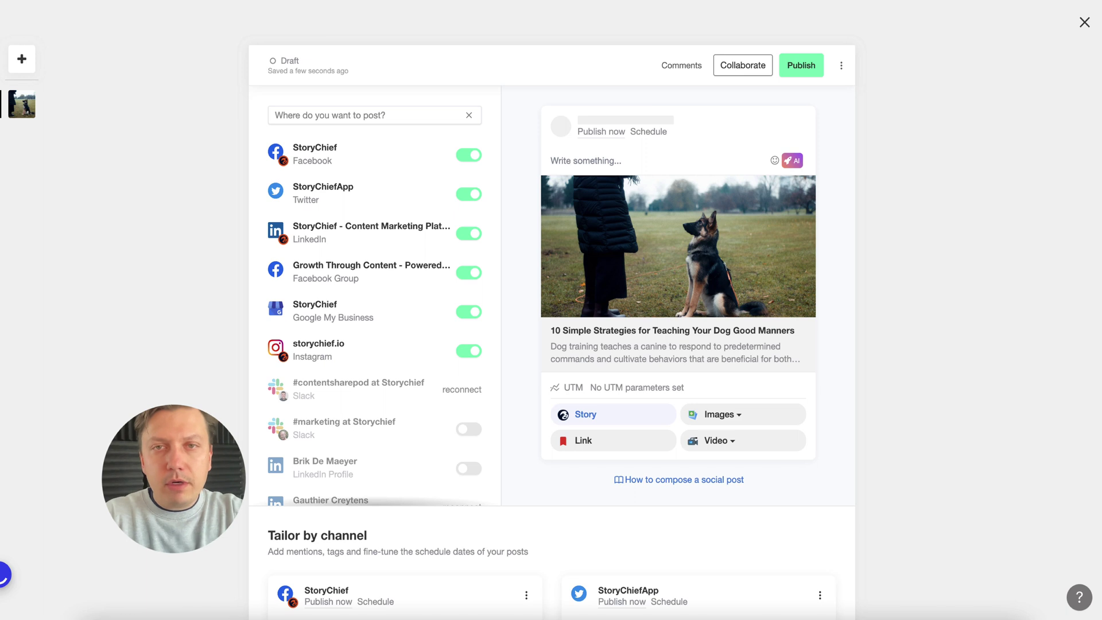
type("Dog")
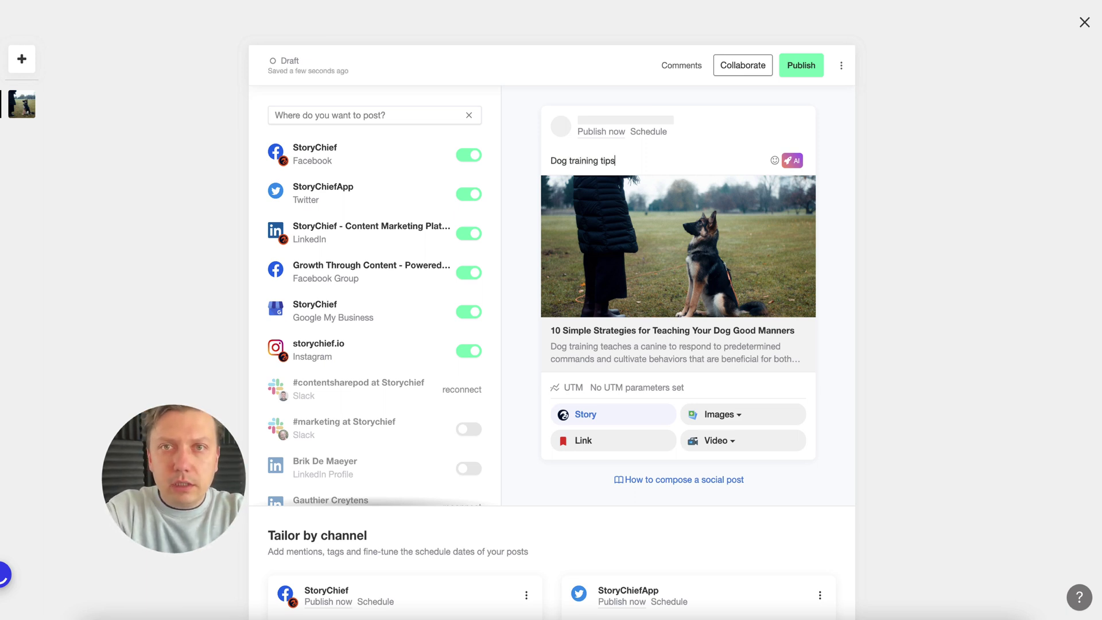
type(" training tips")
key("ctrl+a")
left_click(791, 160)
left_click(729, 192)
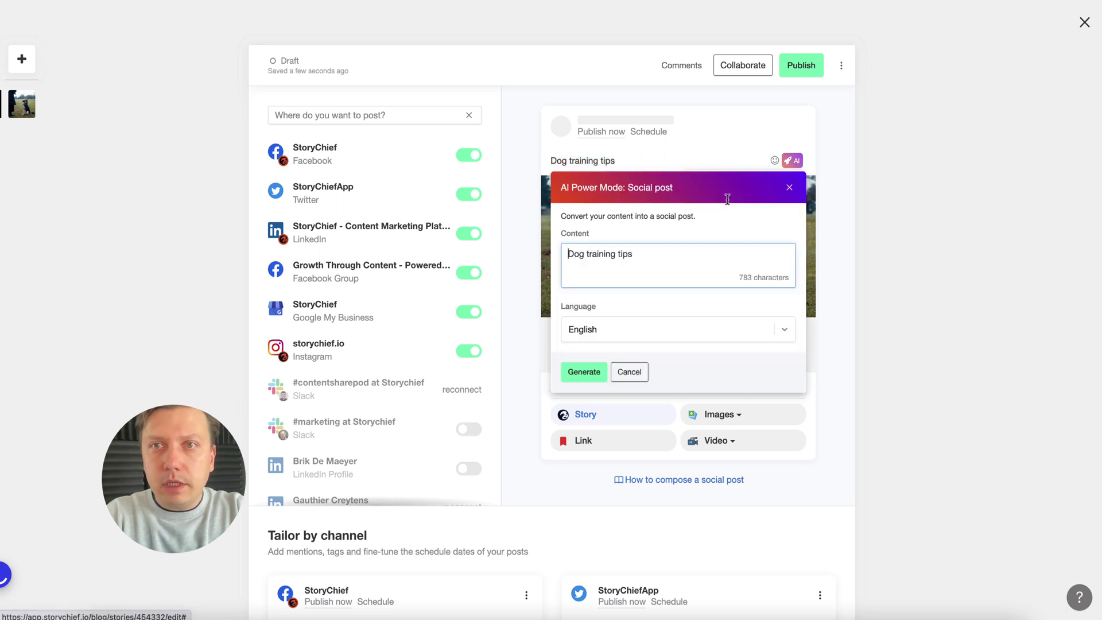
left_click(583, 372)
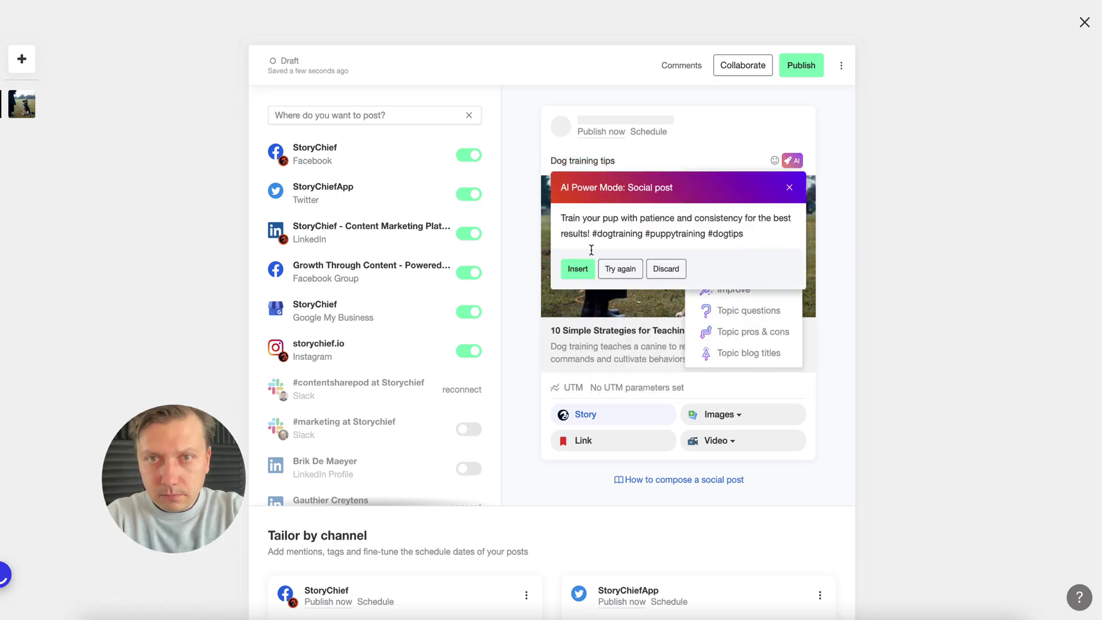
left_click(577, 268)
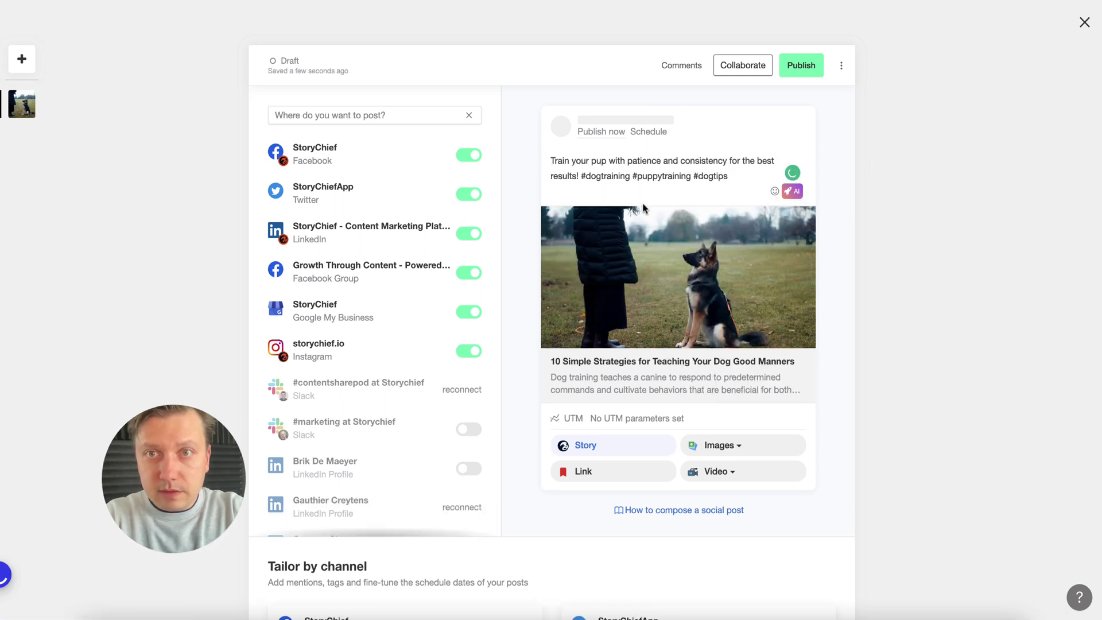
left_click_drag(576, 176, 735, 178)
left_click(944, 170)
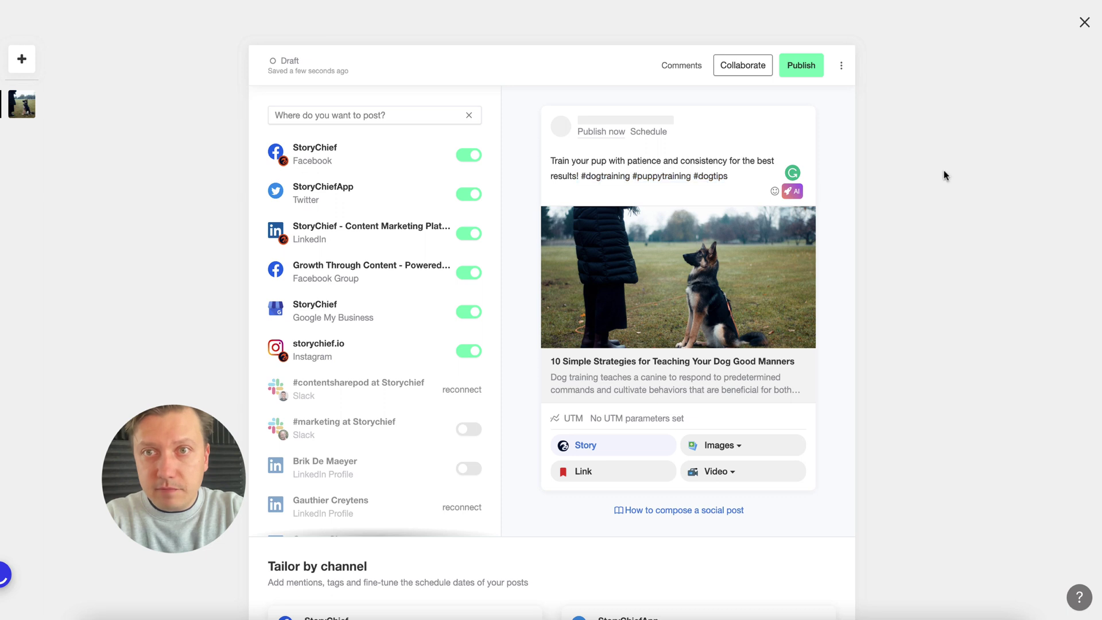
scroll(944, 170, "down", 10)
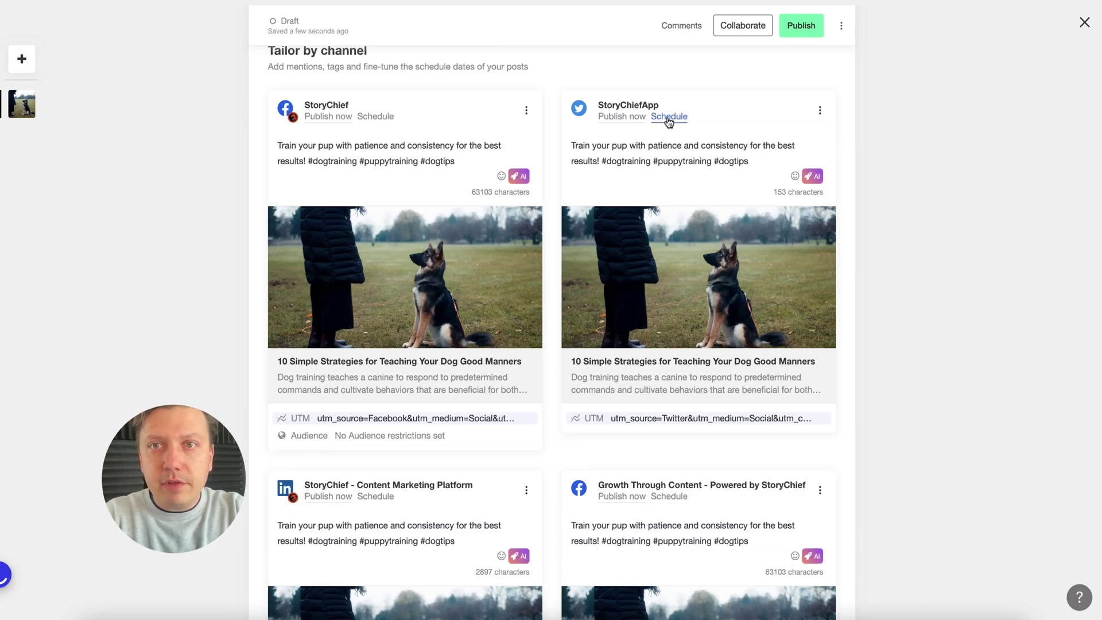
Step: Replace the Twitter link preview image with an Unsplash 'dog training' photo of a dog running on grass
left_click_drag(766, 161, 542, 145)
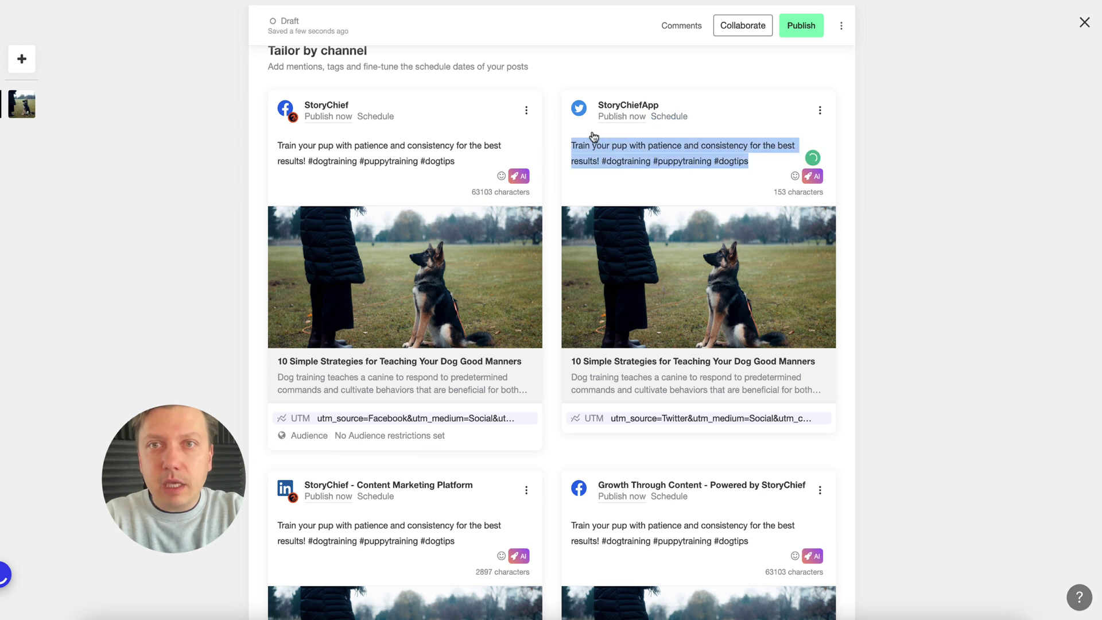
left_click(809, 227)
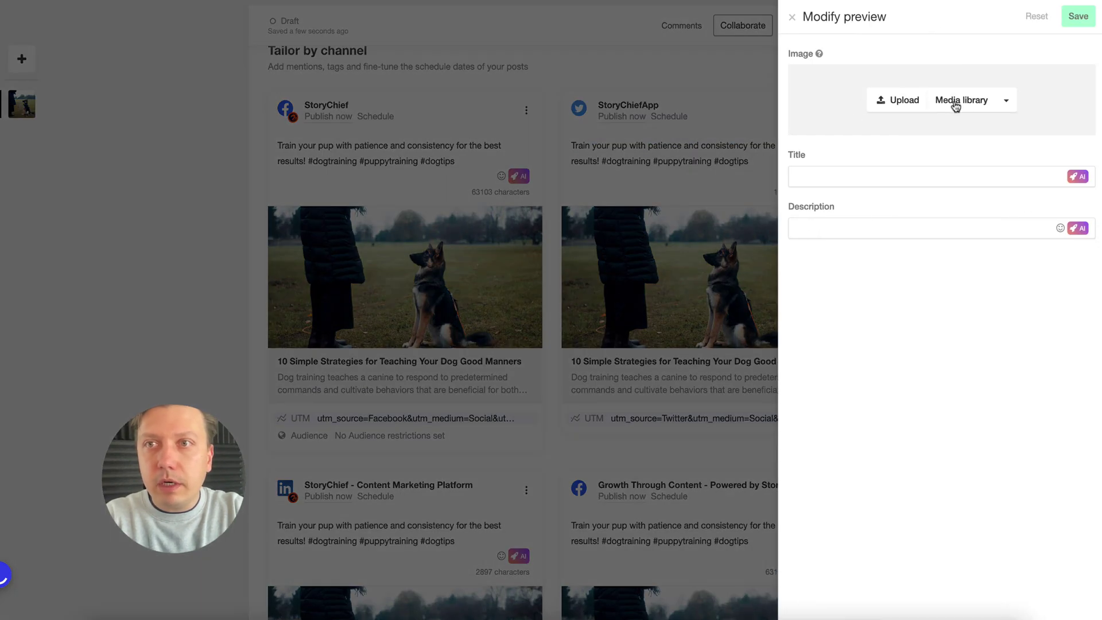
left_click(1006, 102)
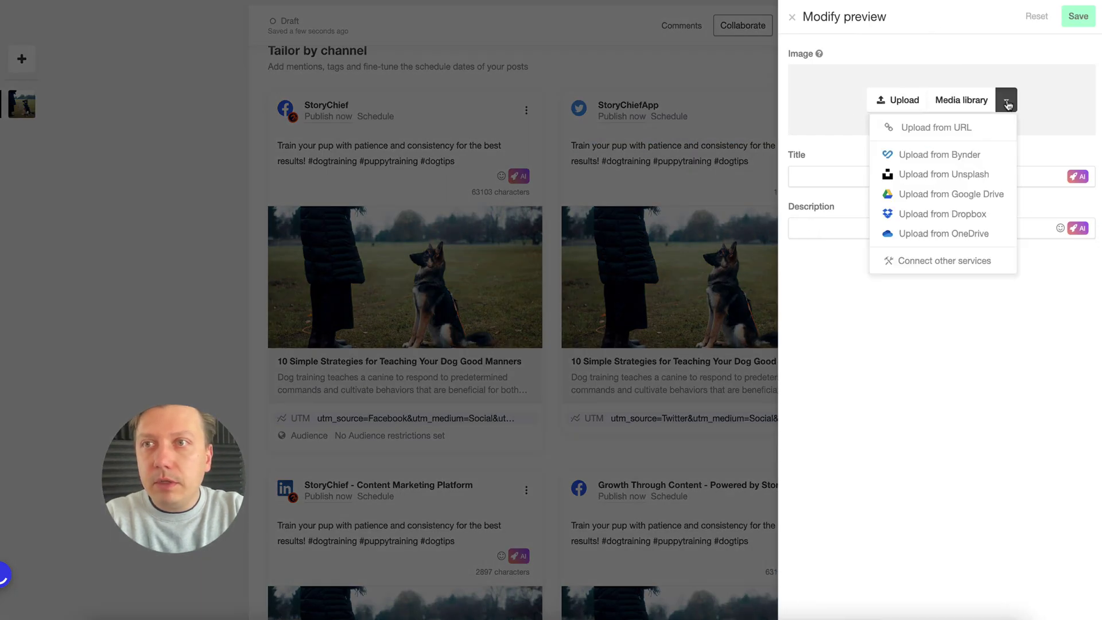
left_click(961, 107)
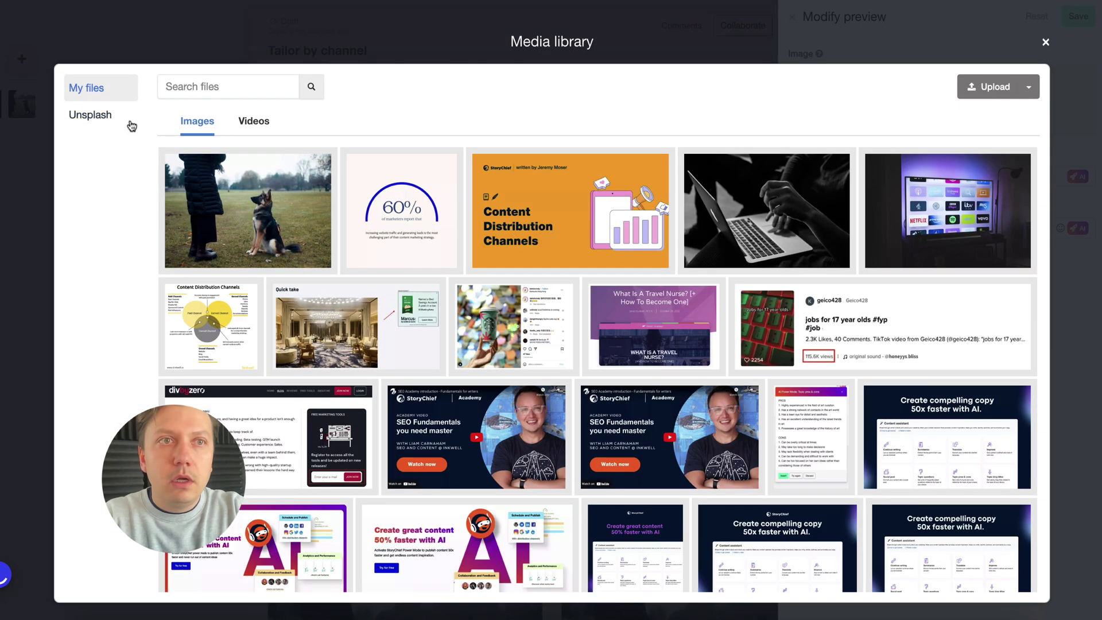
left_click(129, 122)
left_click(224, 81)
type("dogt")
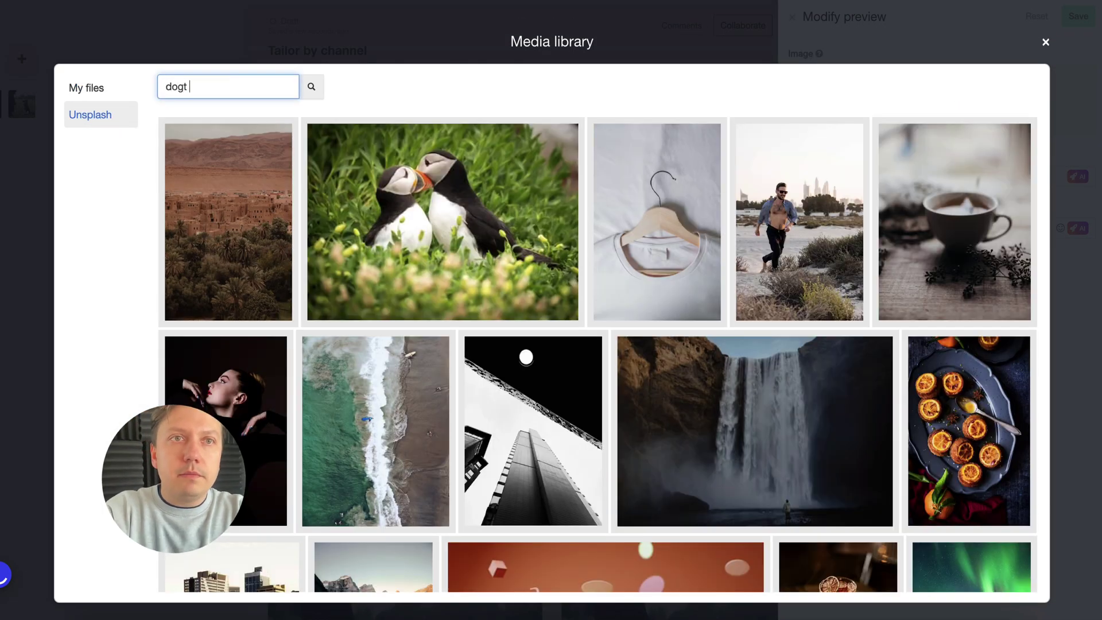
key("Return")
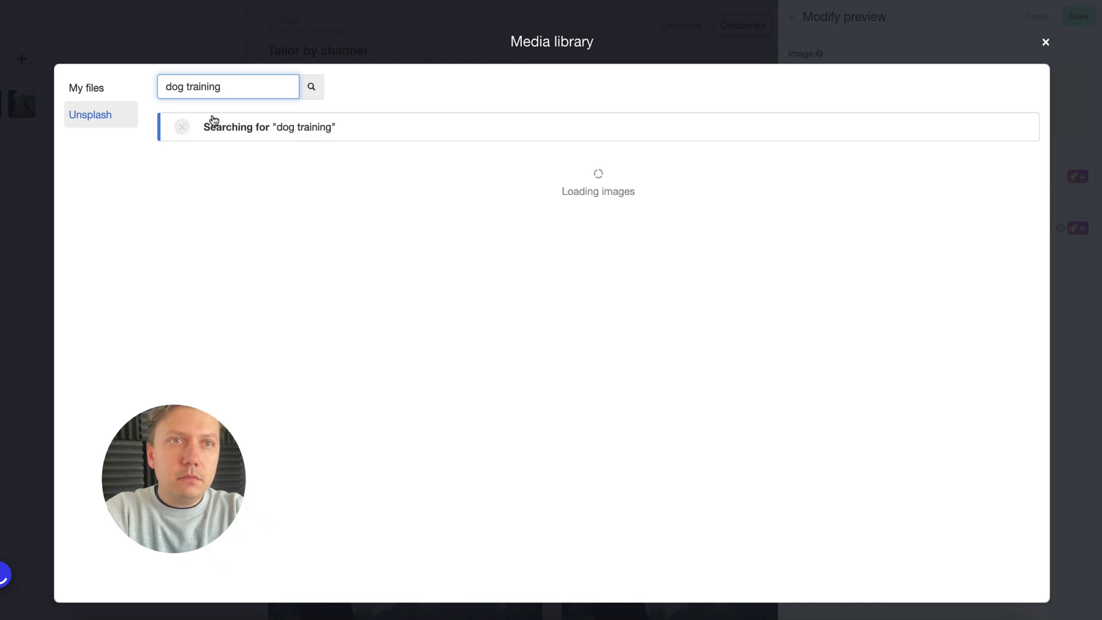
left_click(401, 229)
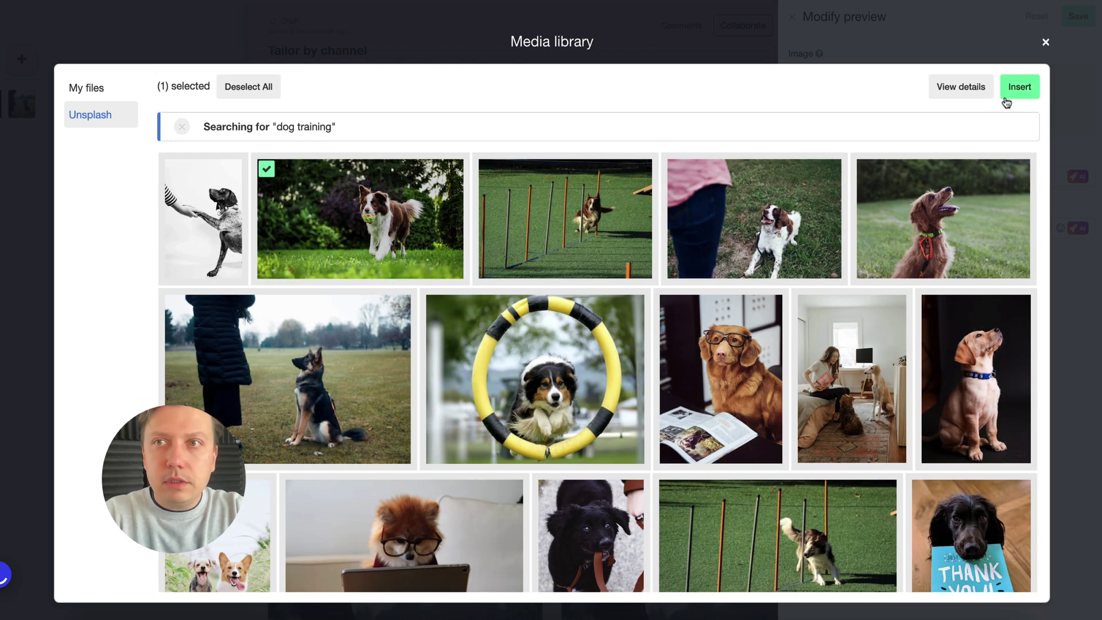
left_click(1018, 88)
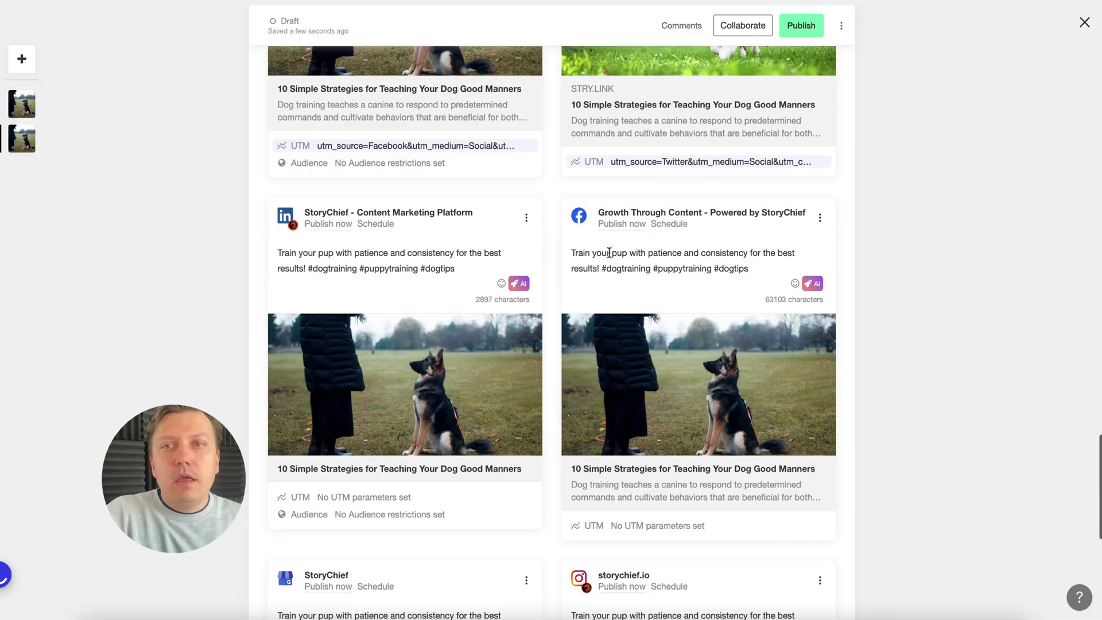
Step: Scroll to the top of the composer to check the 12/23/22 - 4:30pm schedule
scroll(228, 195, "up", 10)
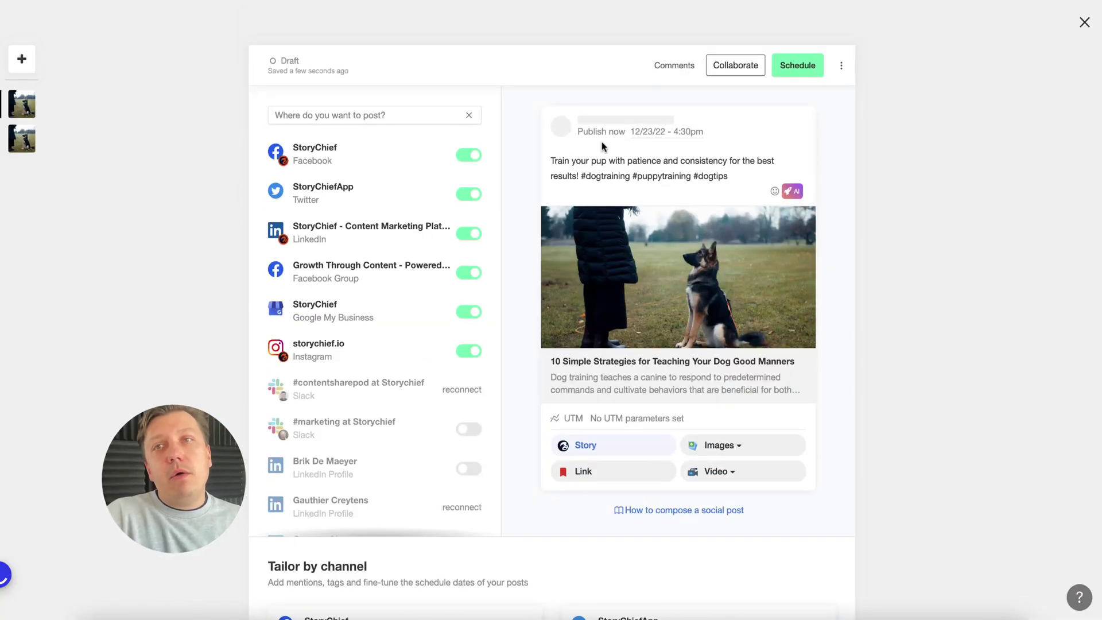